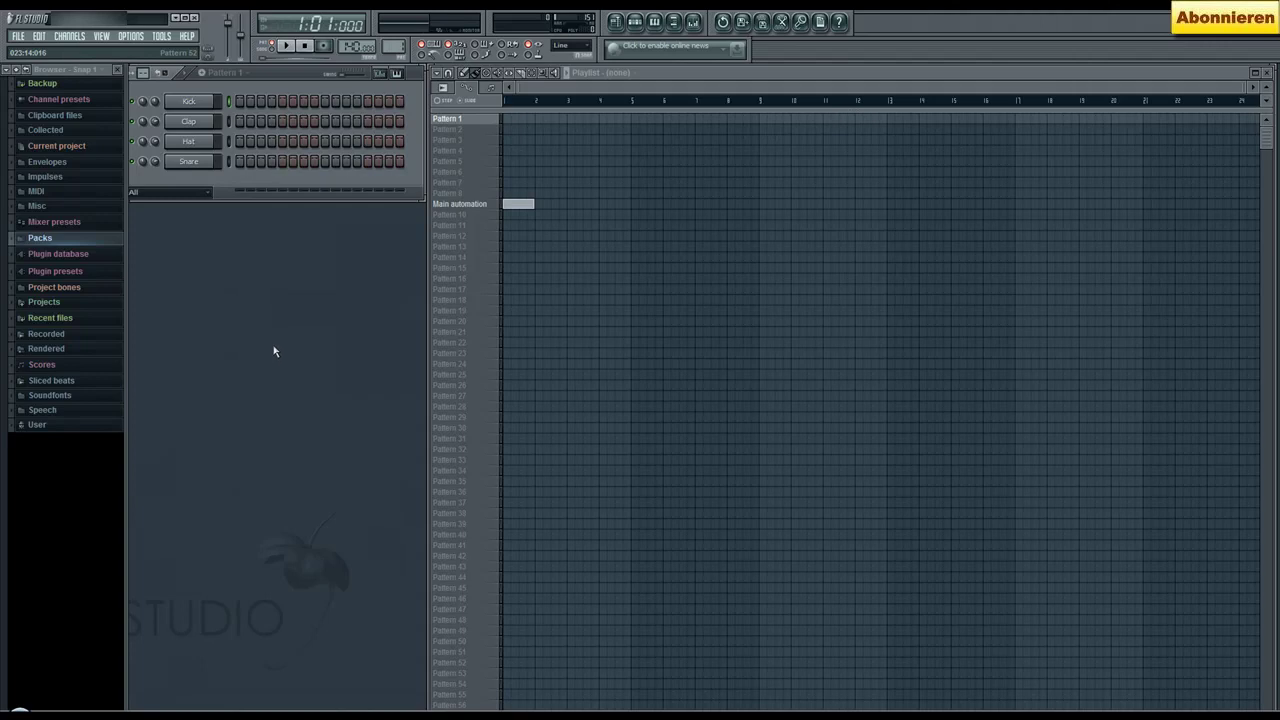
Expand the HipHop sample folder inside the Legacy folder of Packs in the browser
left_click(71, 237)
left_click(70, 234)
left_click(70, 238)
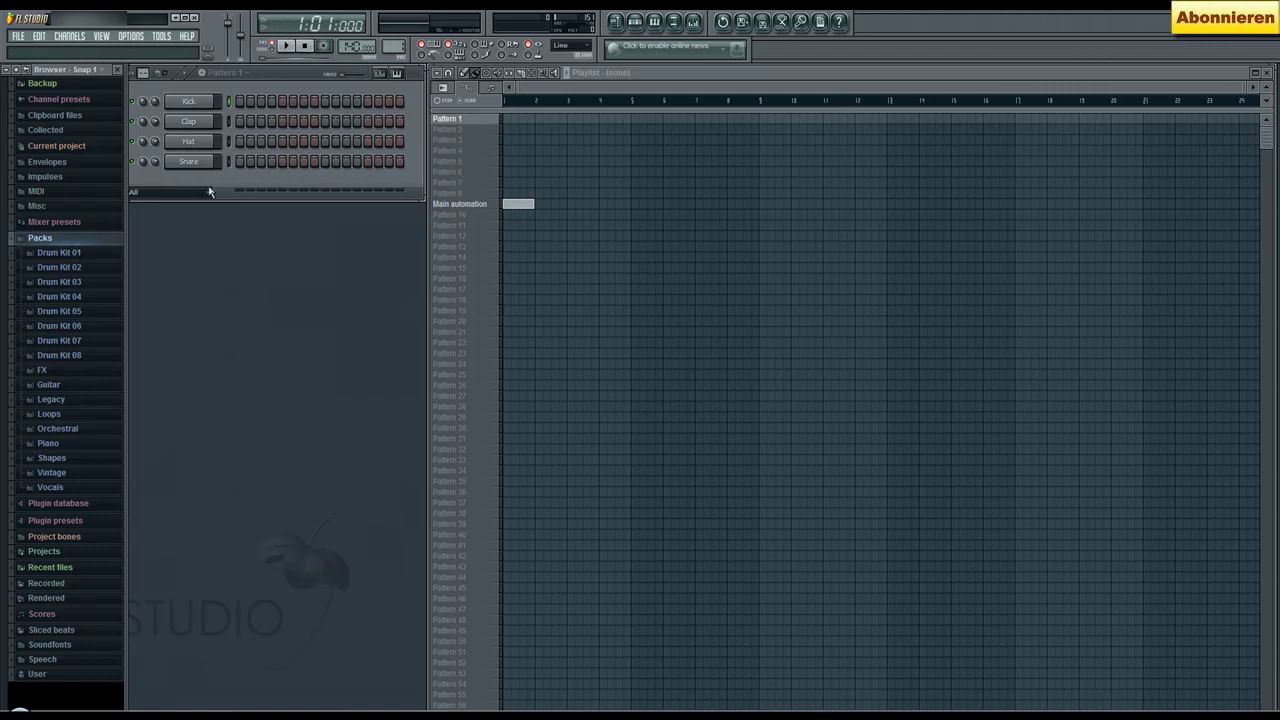
left_click(79, 401)
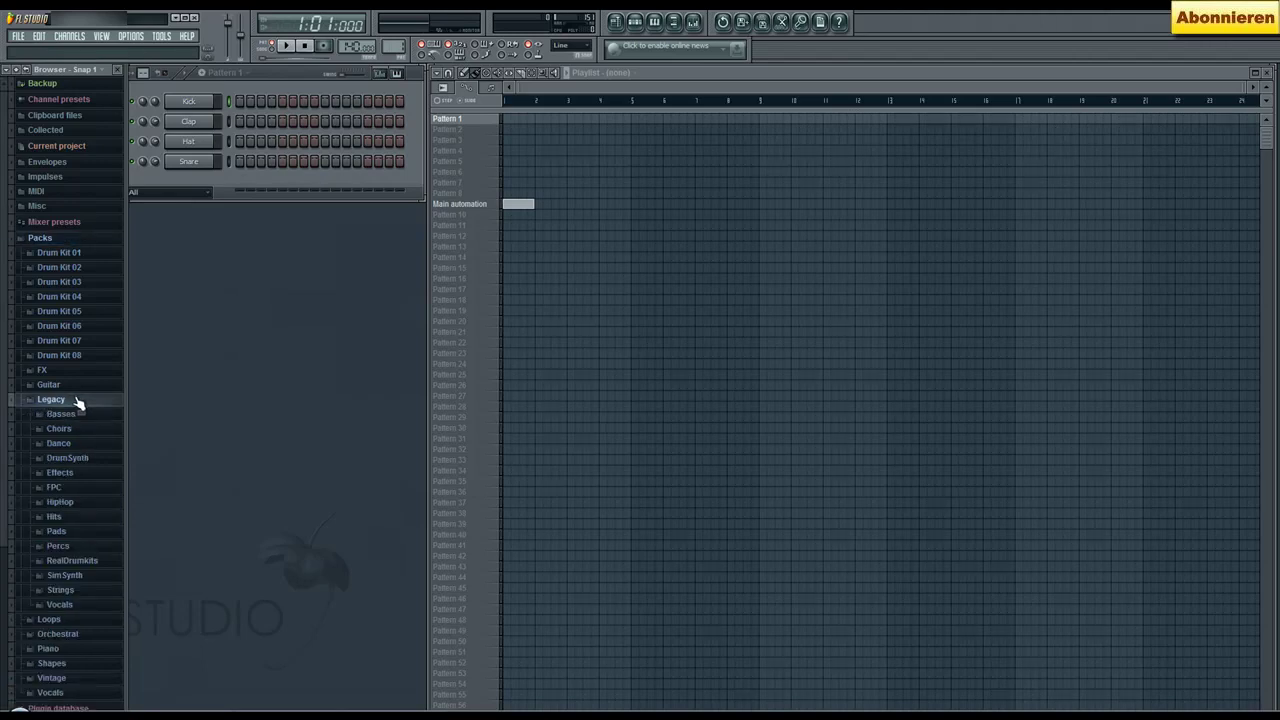
left_click(62, 502)
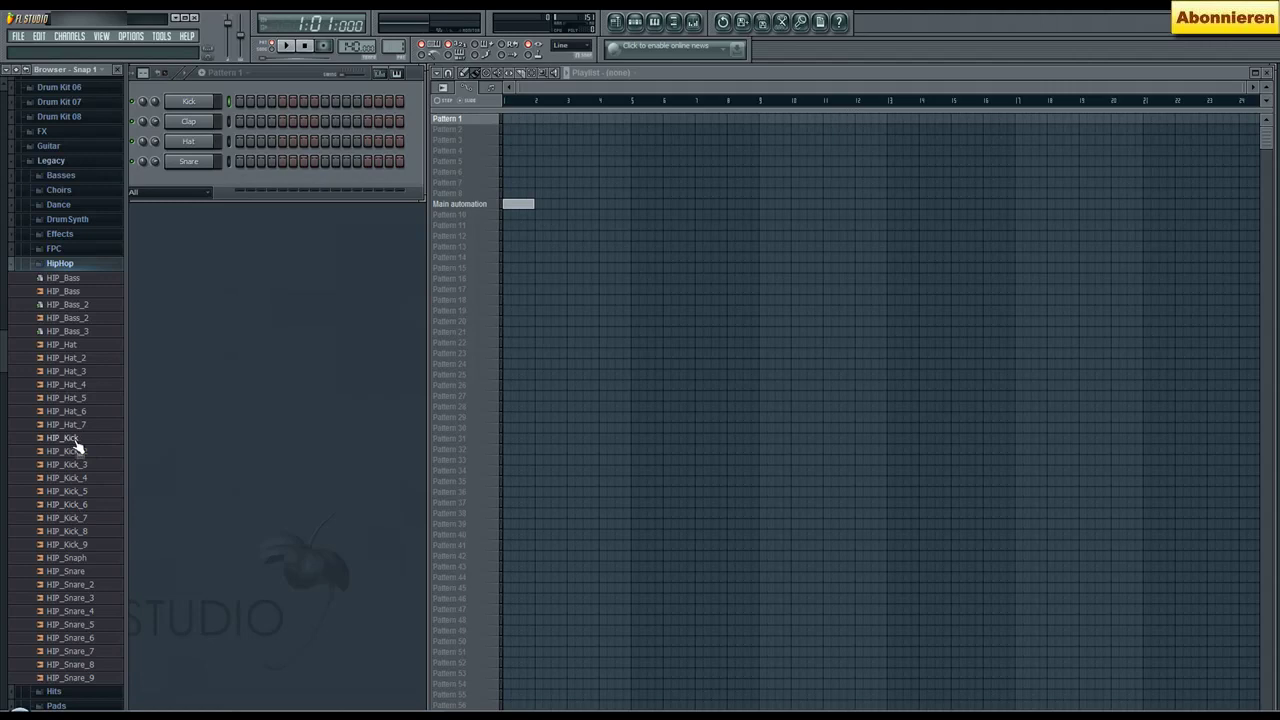
Audition the HipHop kick samples from HIP_Kick through HIP_Kick_9
left_click(75, 441)
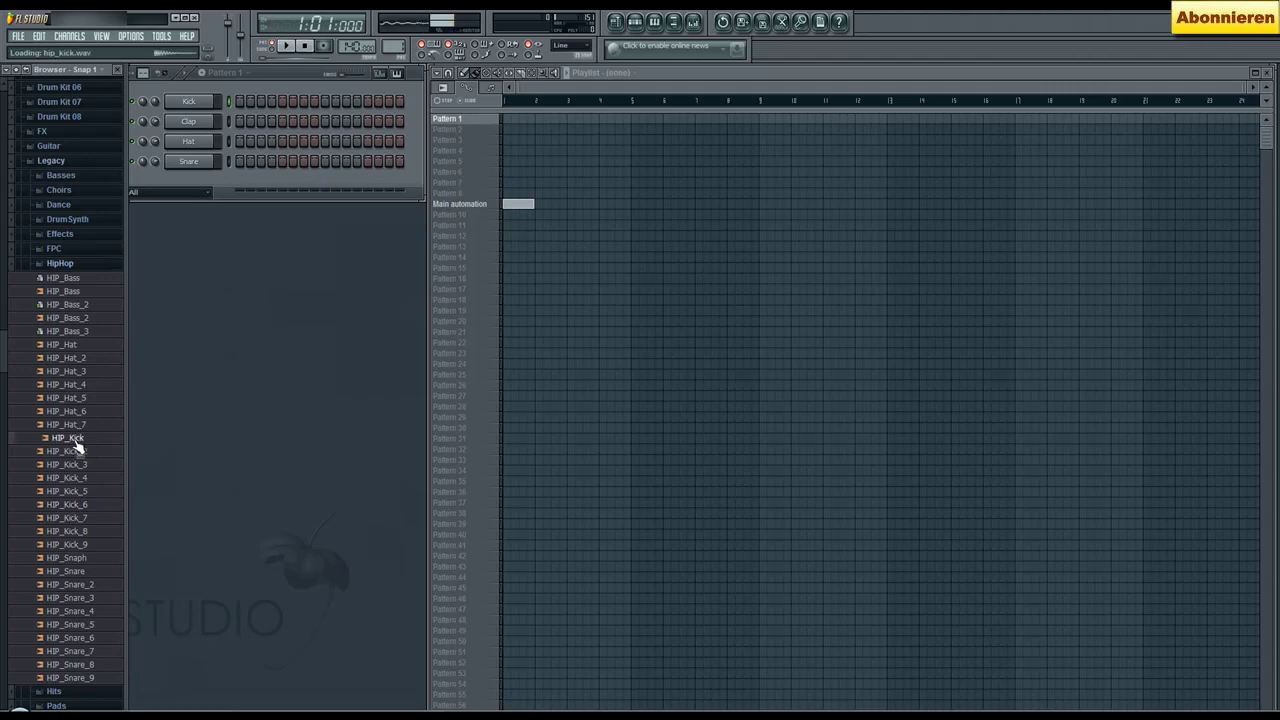
left_click(86, 451)
left_click(96, 466)
left_click(94, 478)
left_click(93, 491)
left_click(90, 505)
left_click(93, 518)
left_click(95, 531)
left_click(96, 545)
left_click(94, 531)
Compare HIP_Kick_2 with HIP_Kick once more and add HIP_Kick_2 to the channel rack as a new channel
left_click(91, 452)
left_click(88, 439)
left_click(91, 451)
right_click(90, 449)
left_click(115, 465)
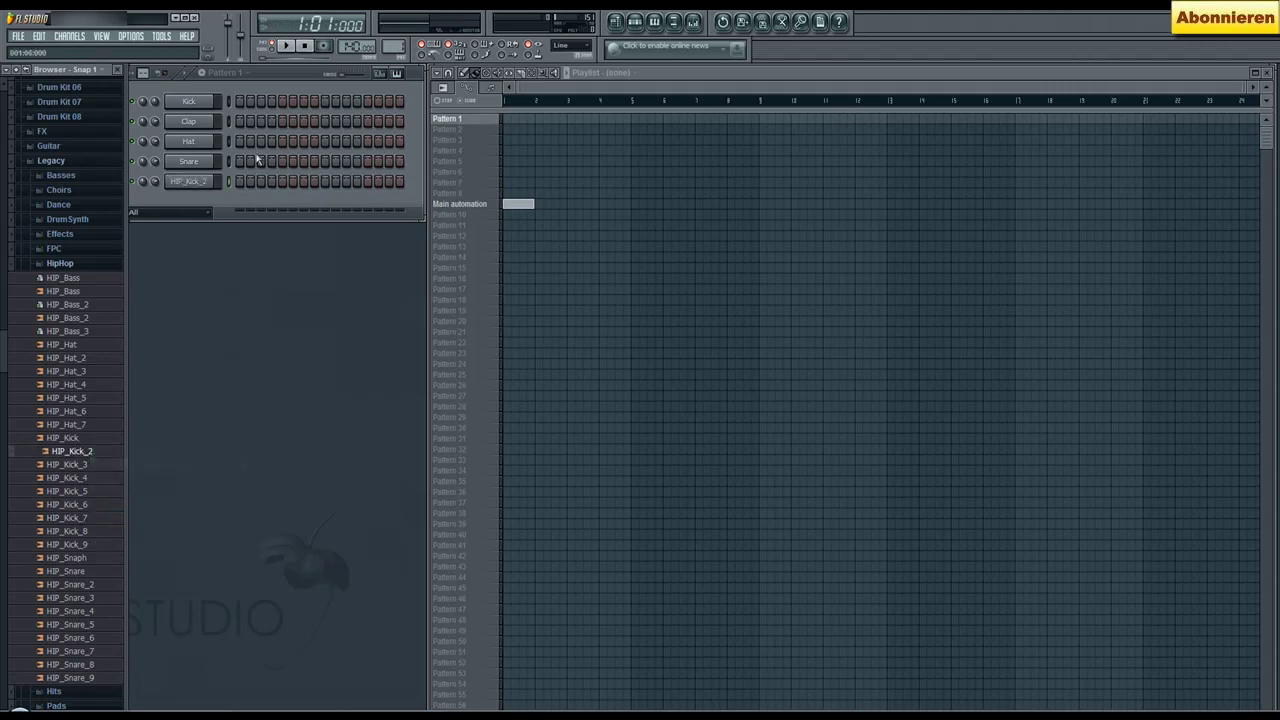
Collapse the HipHop, Legacy and Packs folders in the browser
left_click(86, 264)
left_click(86, 232)
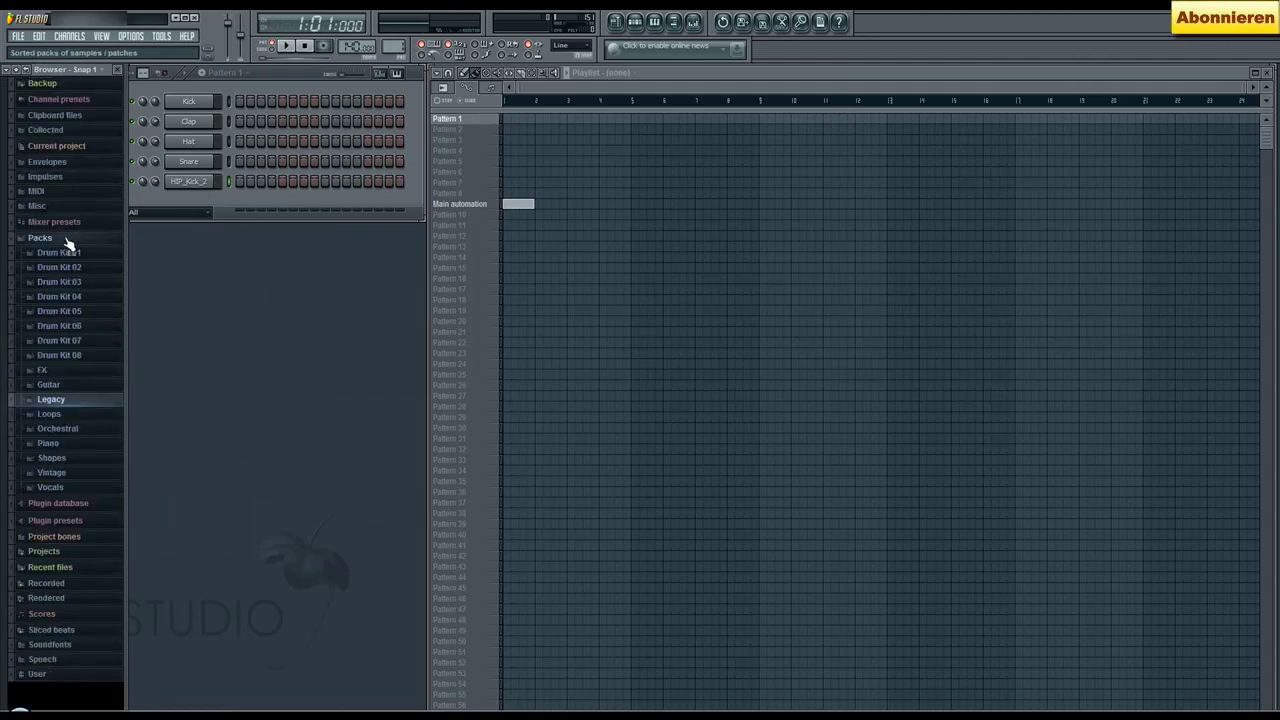
left_click(70, 242)
Route the HIP_Kick_2 channel to mixer track 1 in its channel settings and show the mixer
left_click(193, 185)
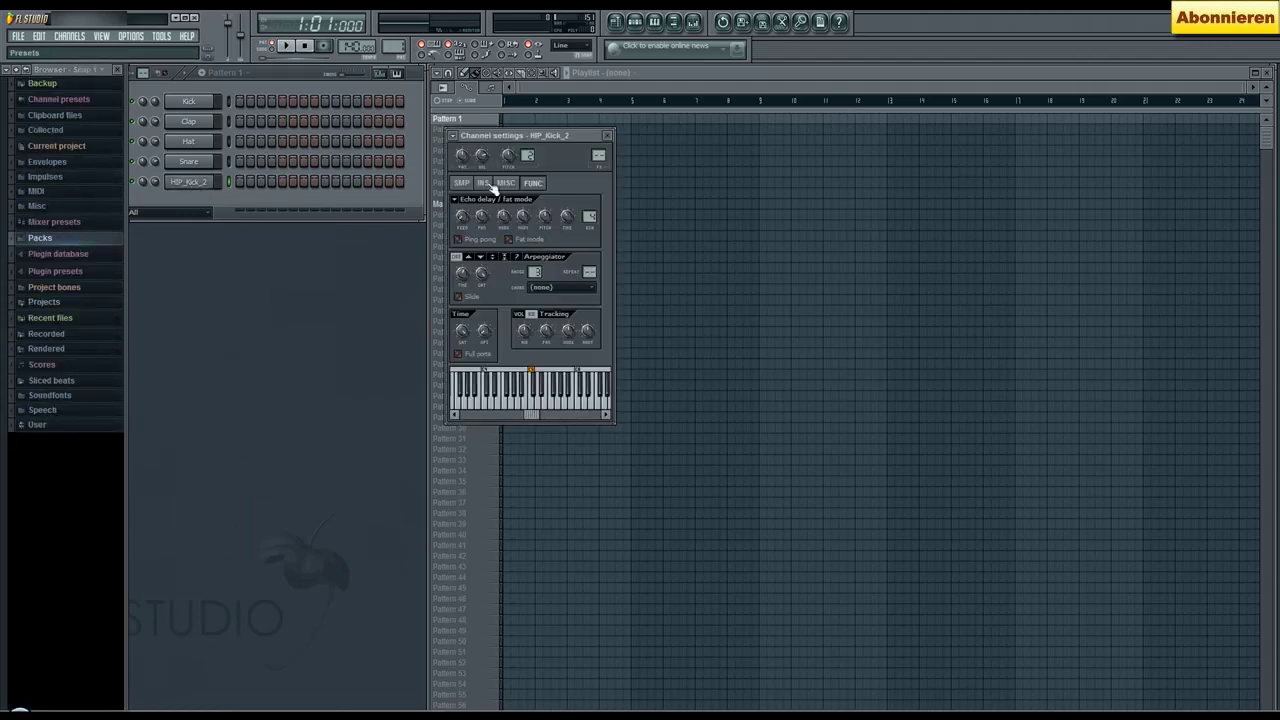
left_click_drag(500, 141, 264, 257)
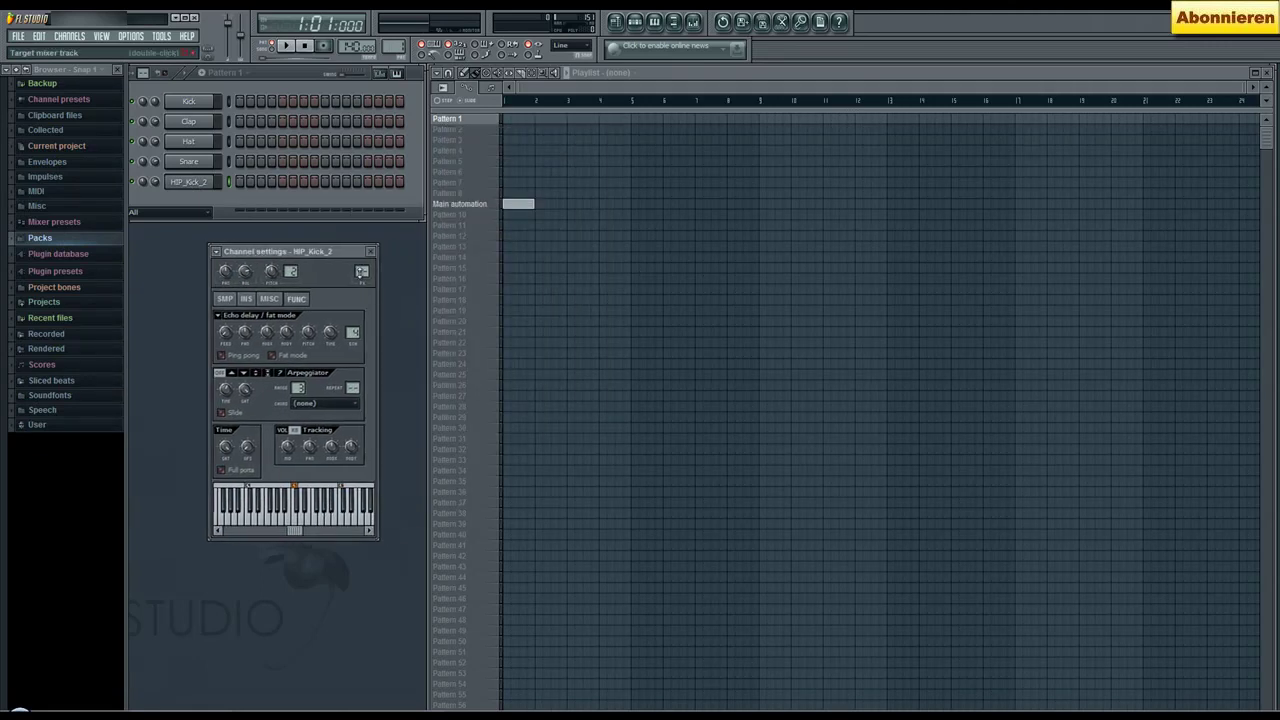
left_click_drag(362, 271, 362, 263)
key("F9")
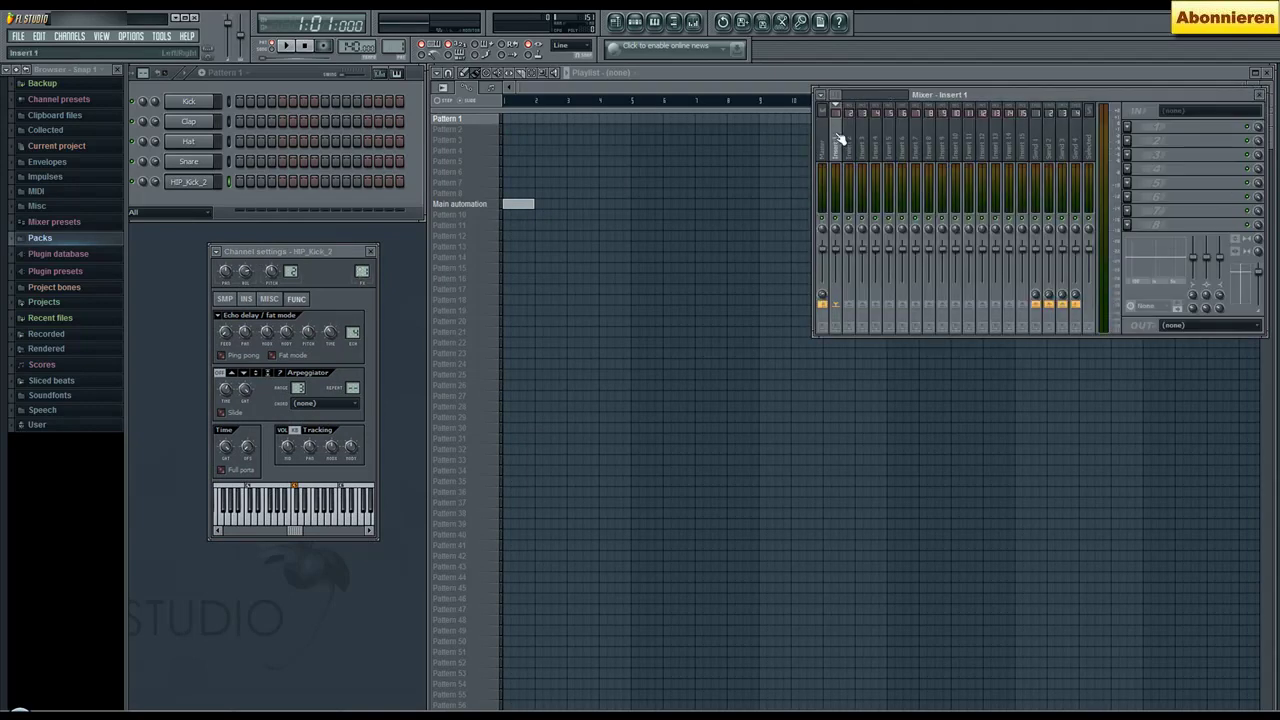
mouse_move(362, 271)
left_mouse_down()
mouse_move(362, 239)
mouse_move(362, 270)
left_mouse_up()
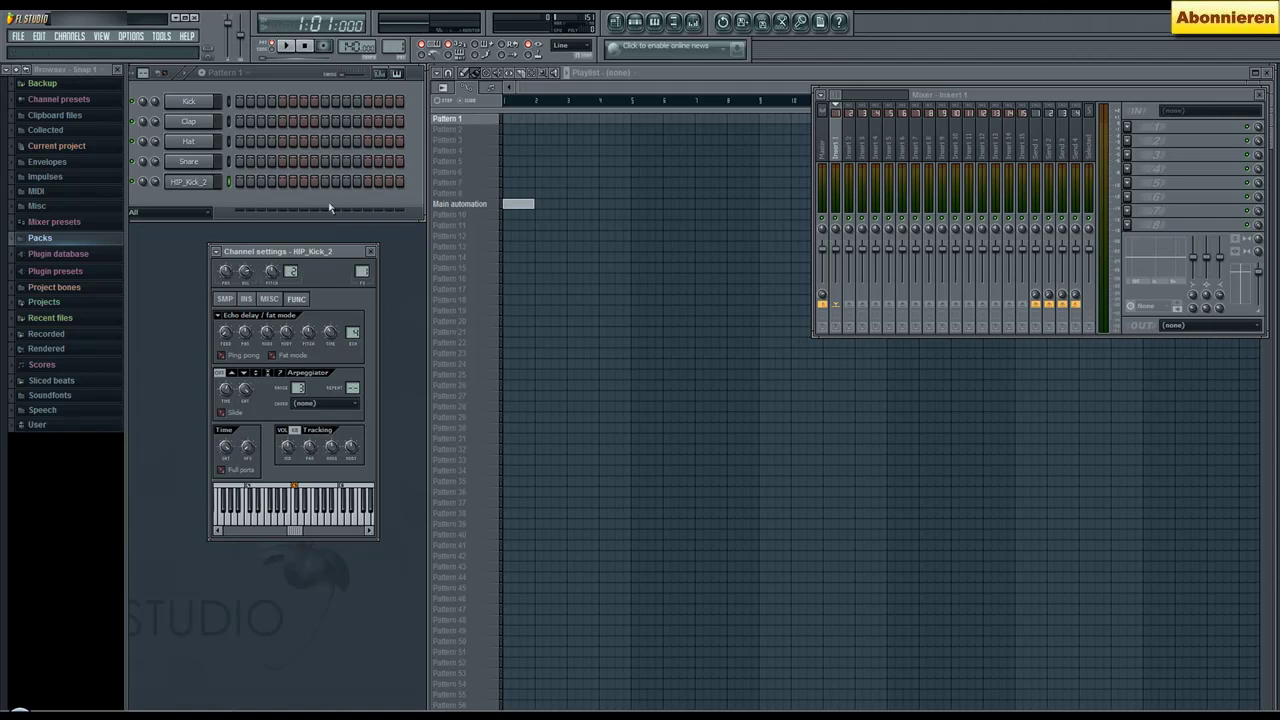
Place HIP_Kick_2 hits on steps 1 and 9 of Pattern 1 and play the pattern briefly
left_click(239, 184)
left_click(326, 182)
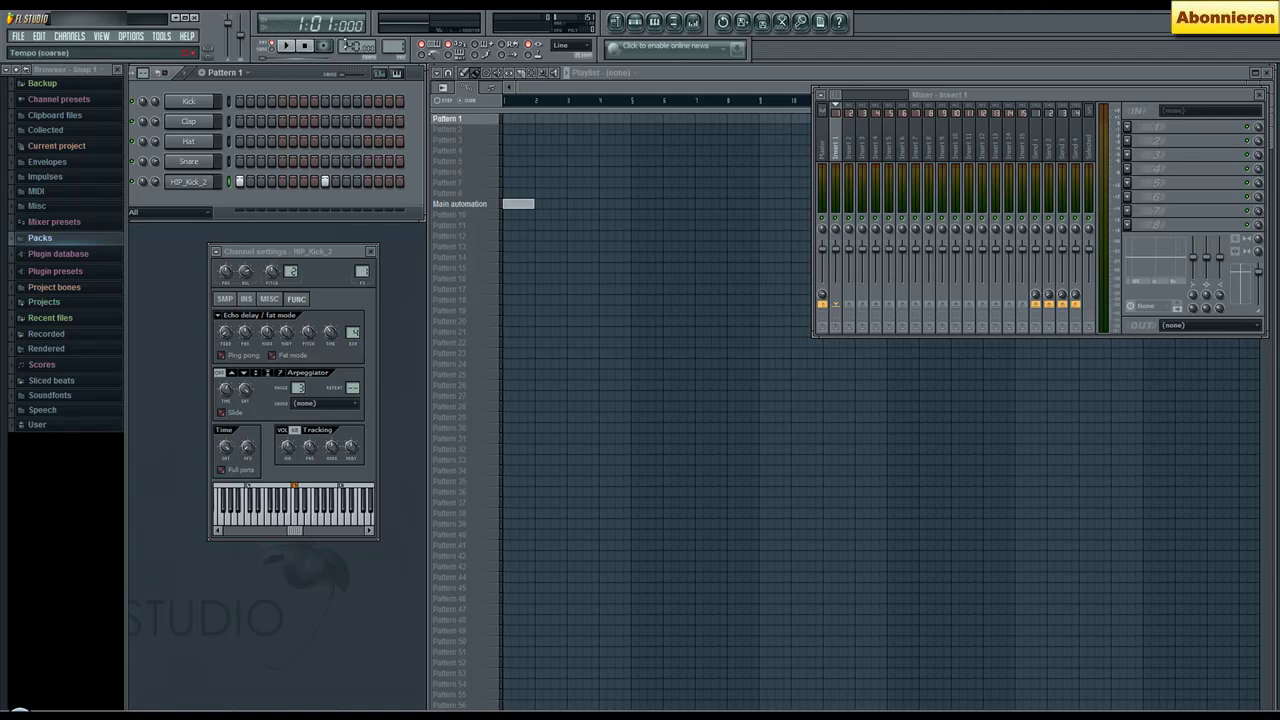
left_click(288, 47)
left_click(306, 47)
Apply the "Echo - classic" preset to the kick channel's echo delay and play the pattern to hear it
left_click(219, 318)
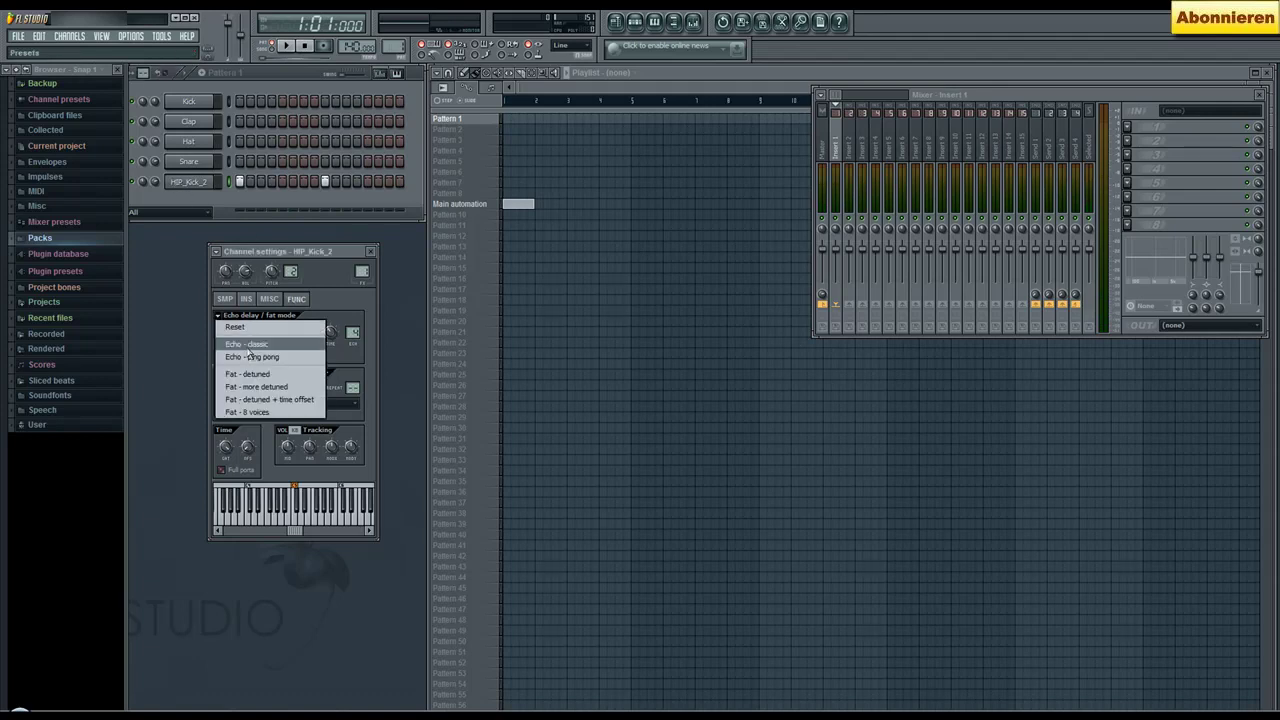
left_click(246, 345)
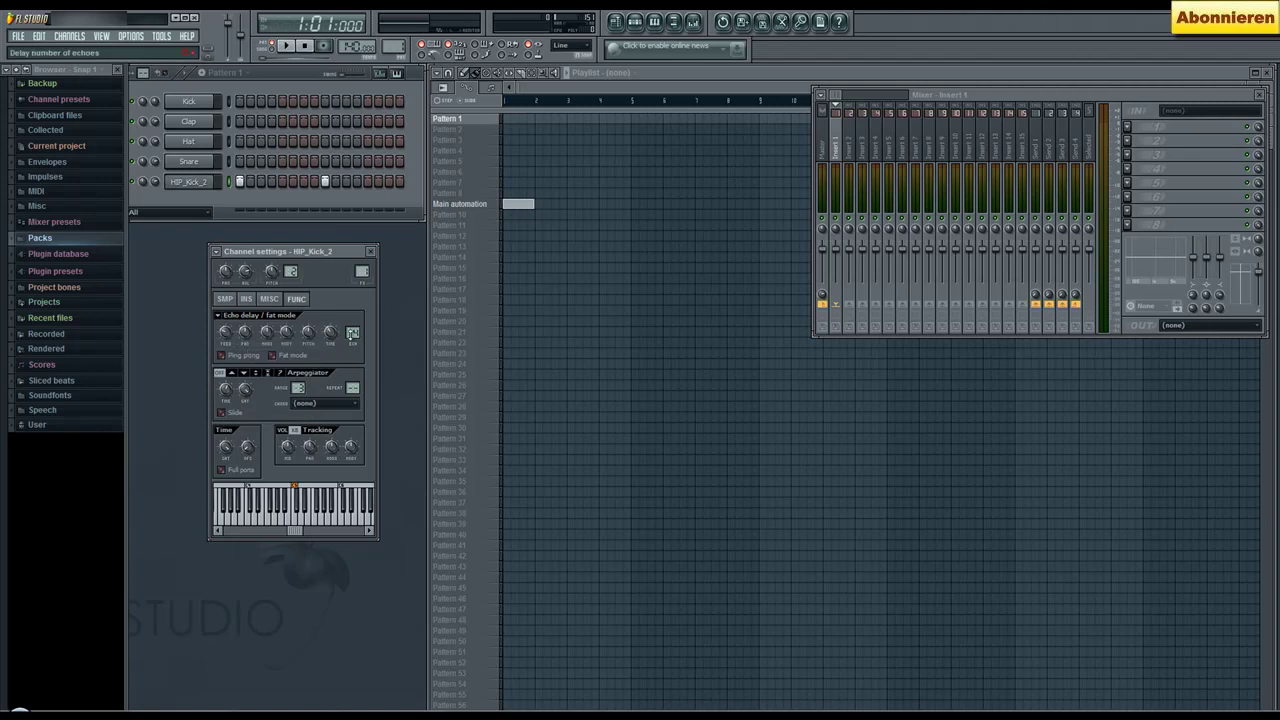
left_click(287, 46)
left_click(306, 47)
Shorten the kick channel's echo delay time and play the pattern to check it, leaving the channel settings open
left_click_drag(329, 332, 329, 358)
left_click(287, 47)
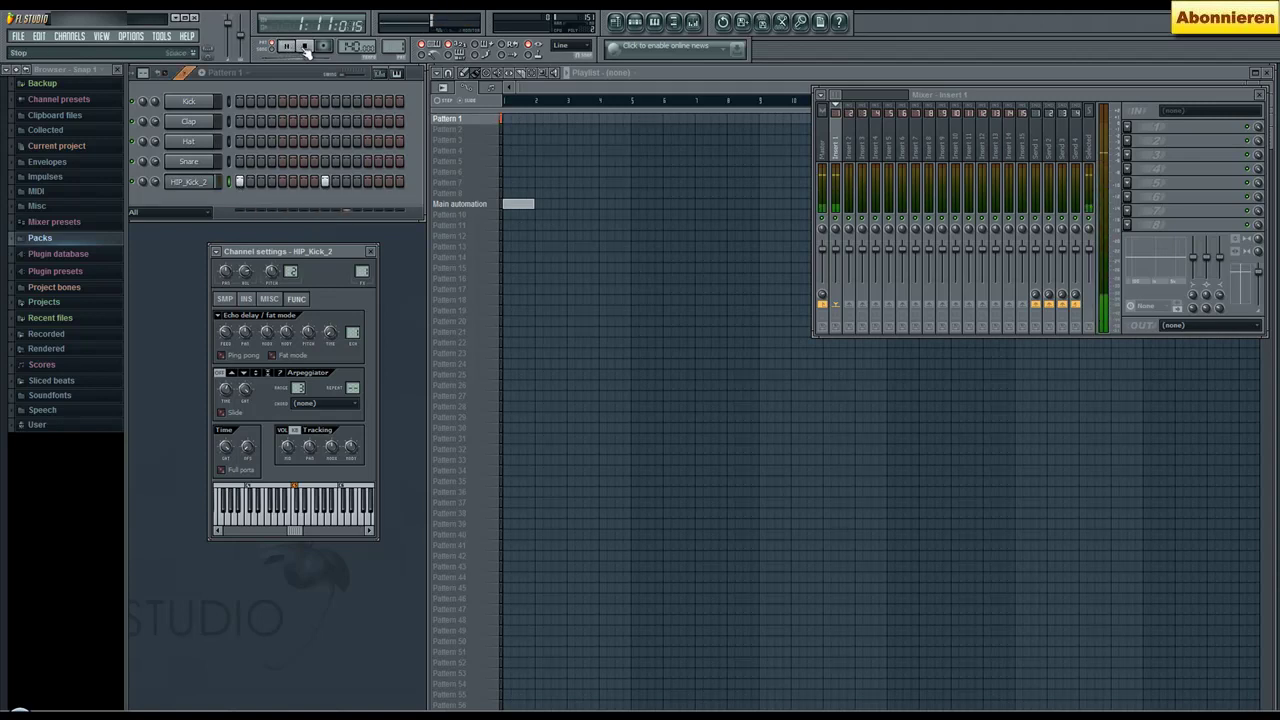
left_click(306, 48)
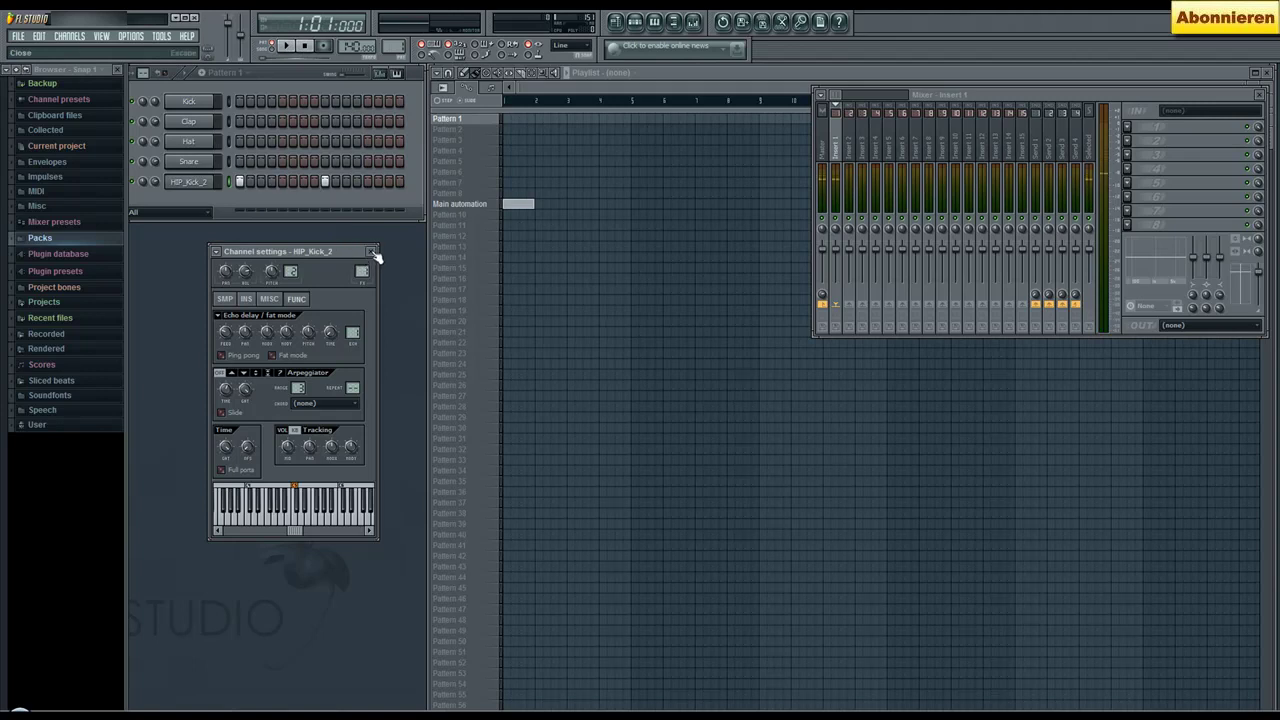
left_click(371, 252)
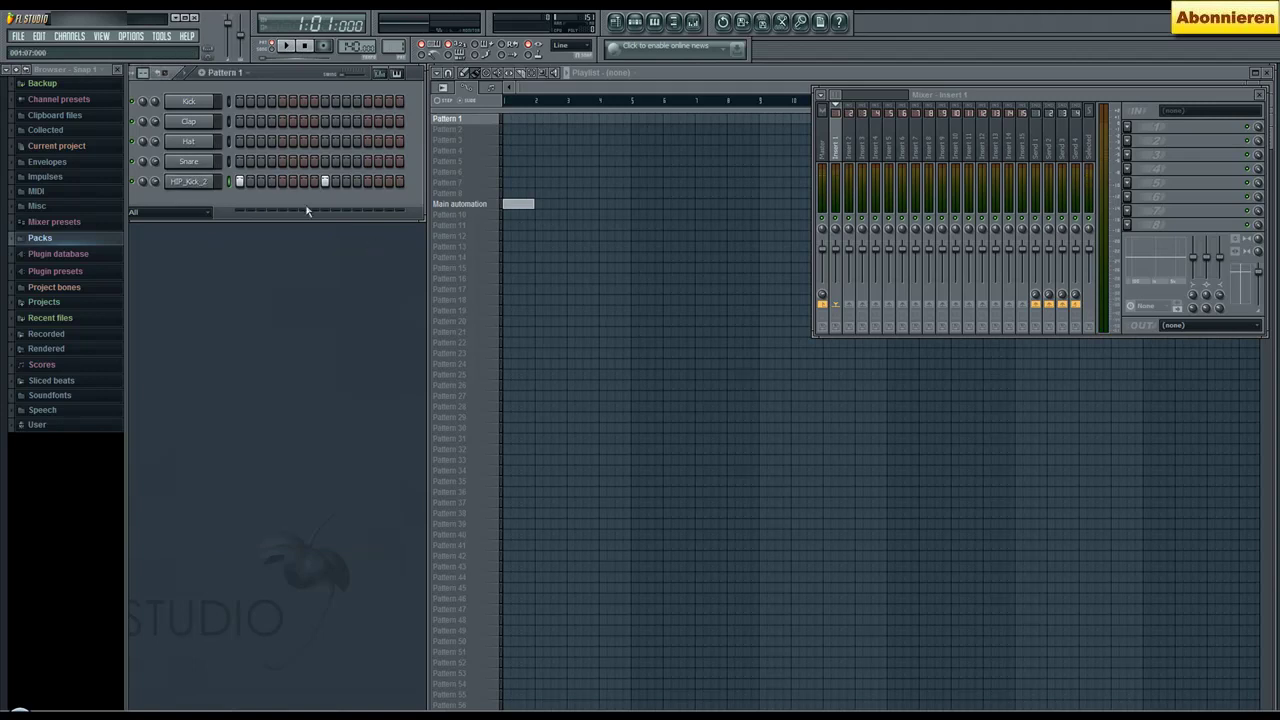
left_click(207, 184)
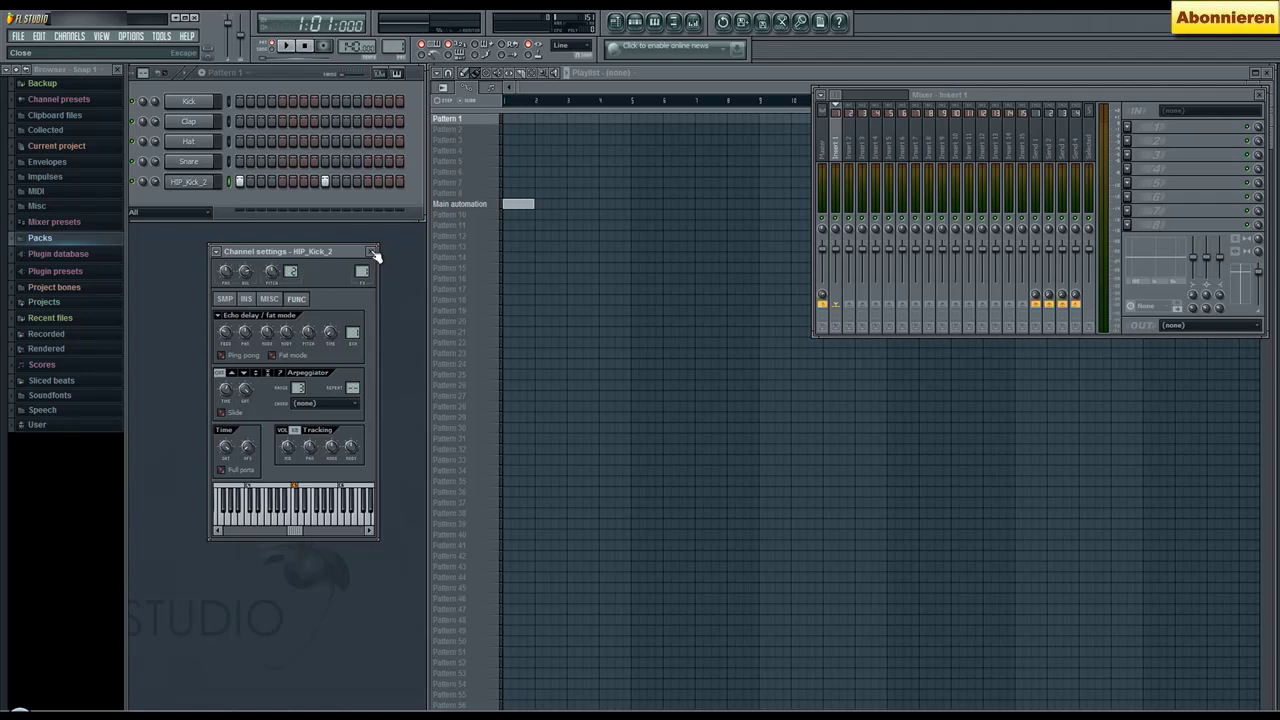
Load Fruity Limiter in the first effect slot of Insert 1 and play the kick pattern through it
left_click(1130, 133)
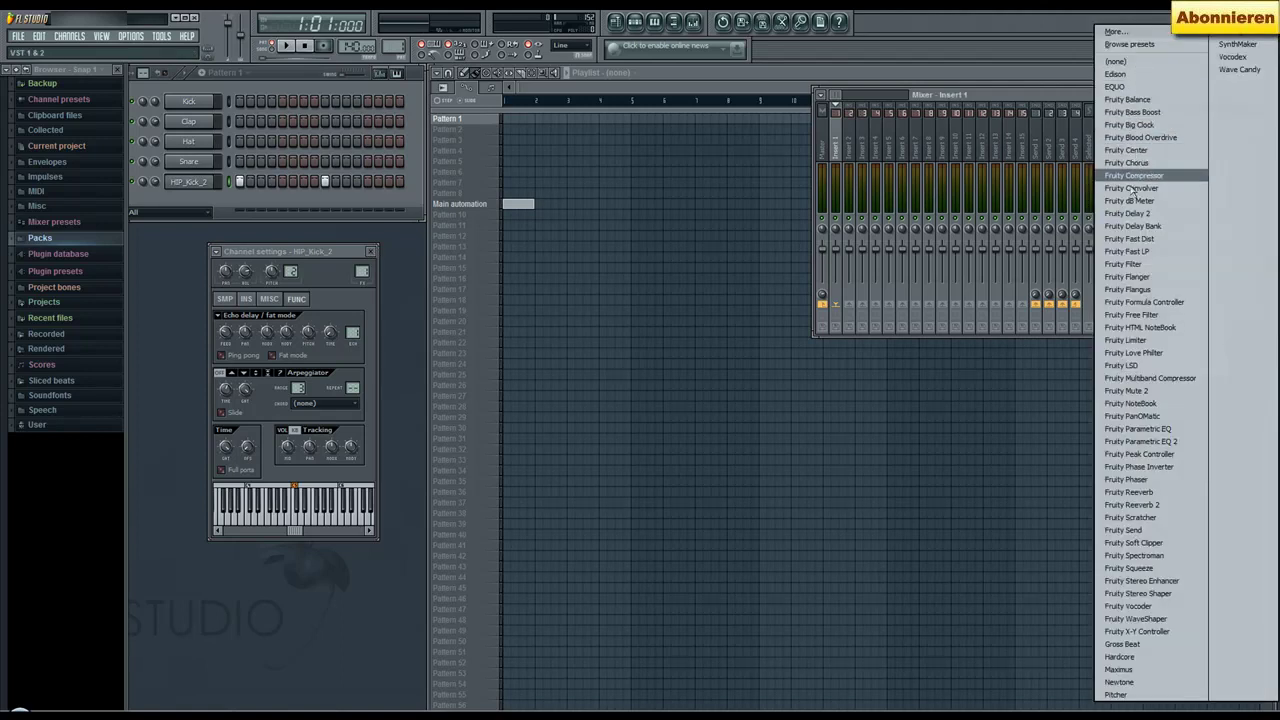
left_click(1137, 341)
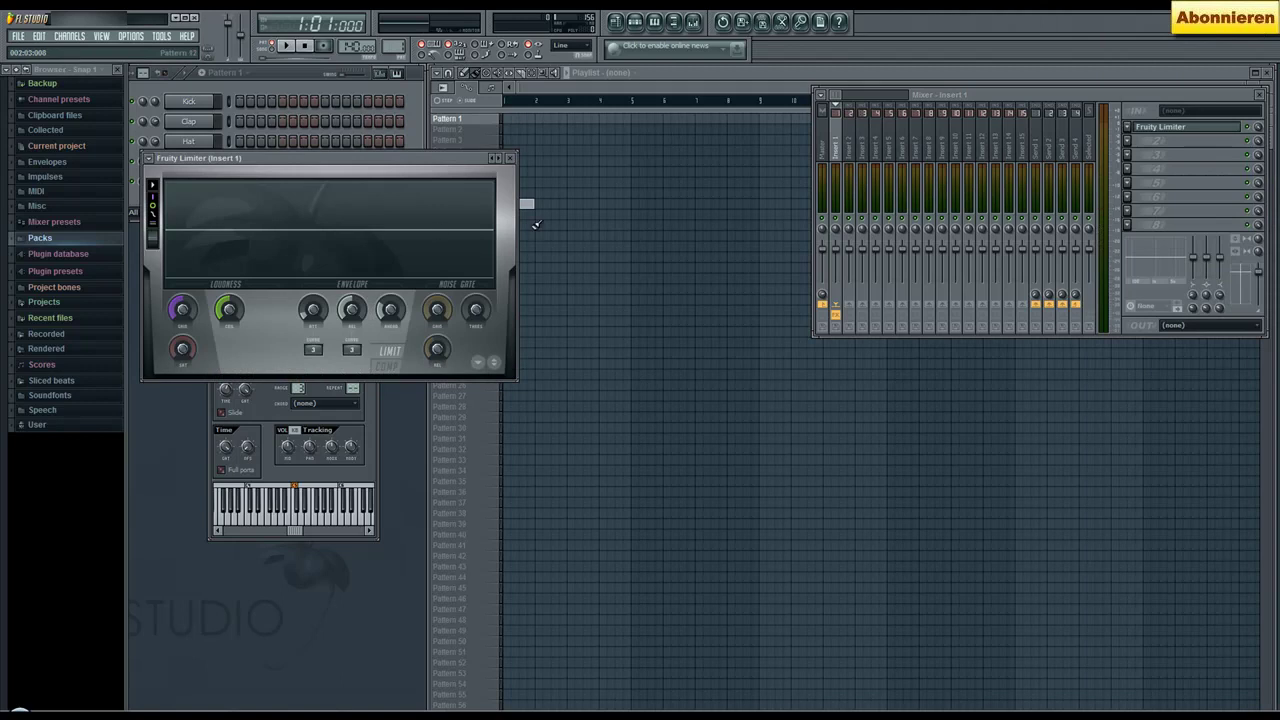
left_click_drag(383, 166, 628, 282)
left_click(289, 50)
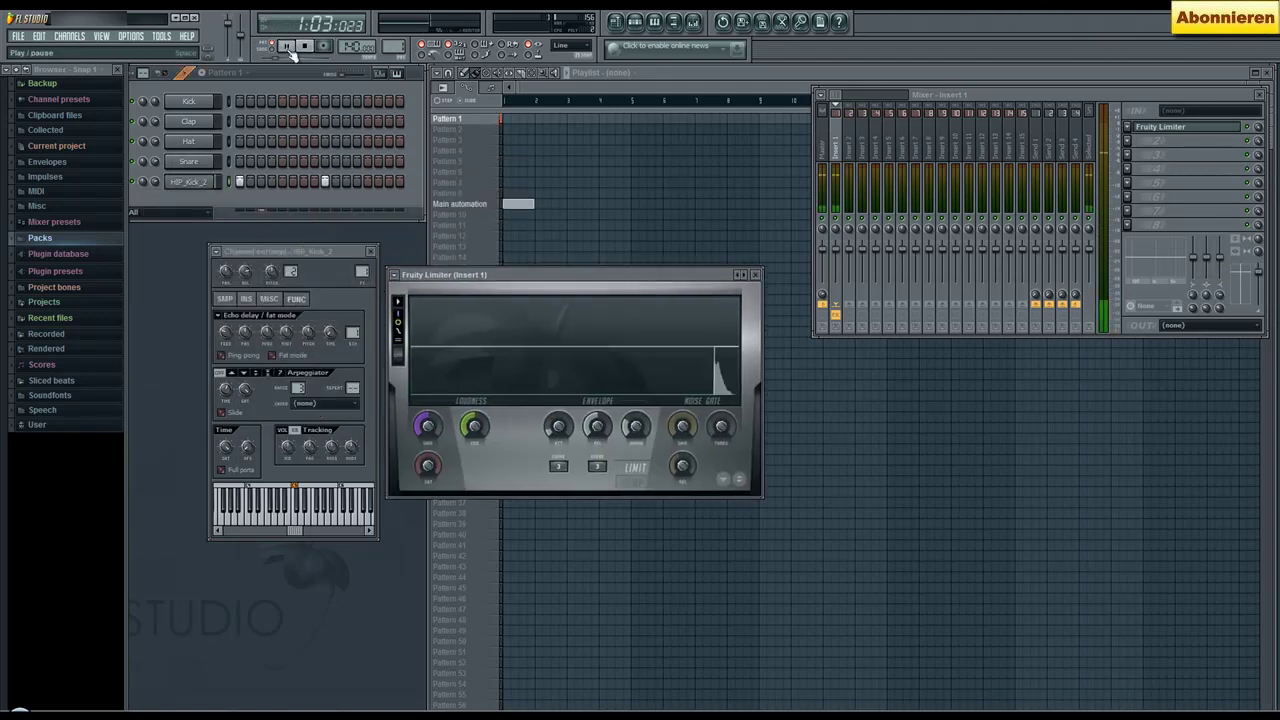
left_click(307, 48)
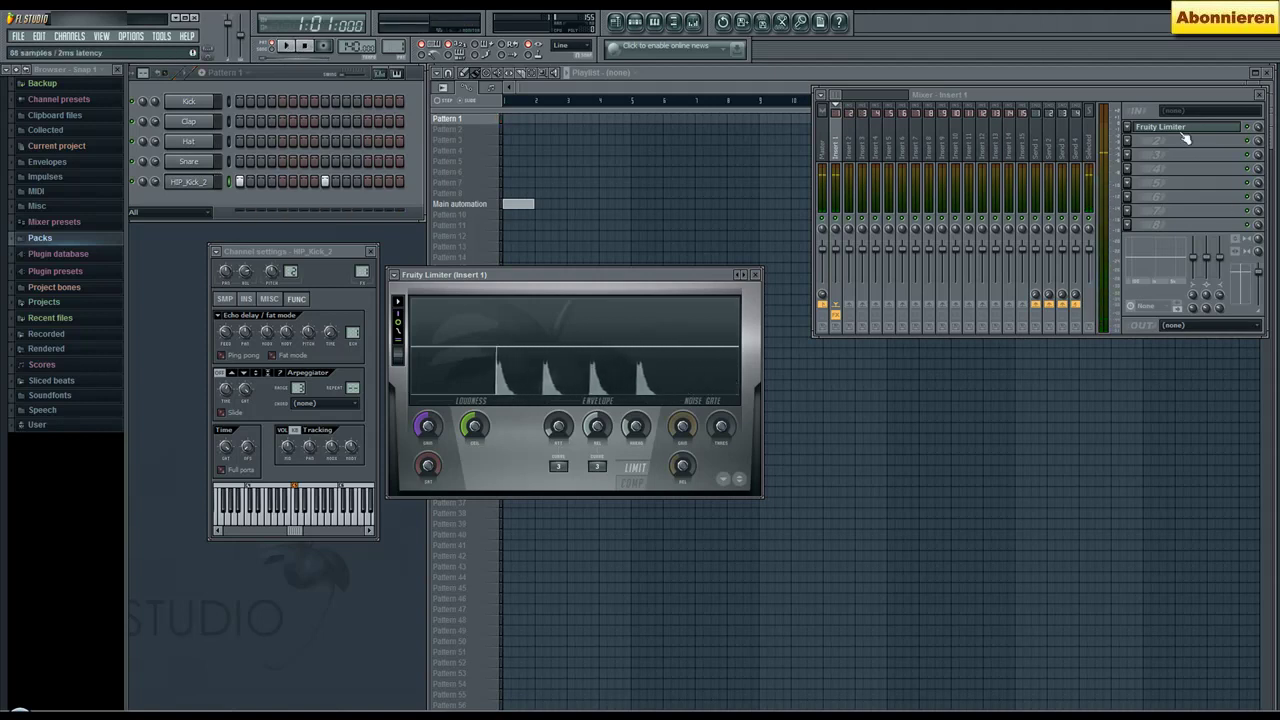
Load Maximus in the second effect slot of Insert 1 and play the kick pattern through it
left_click(1127, 152)
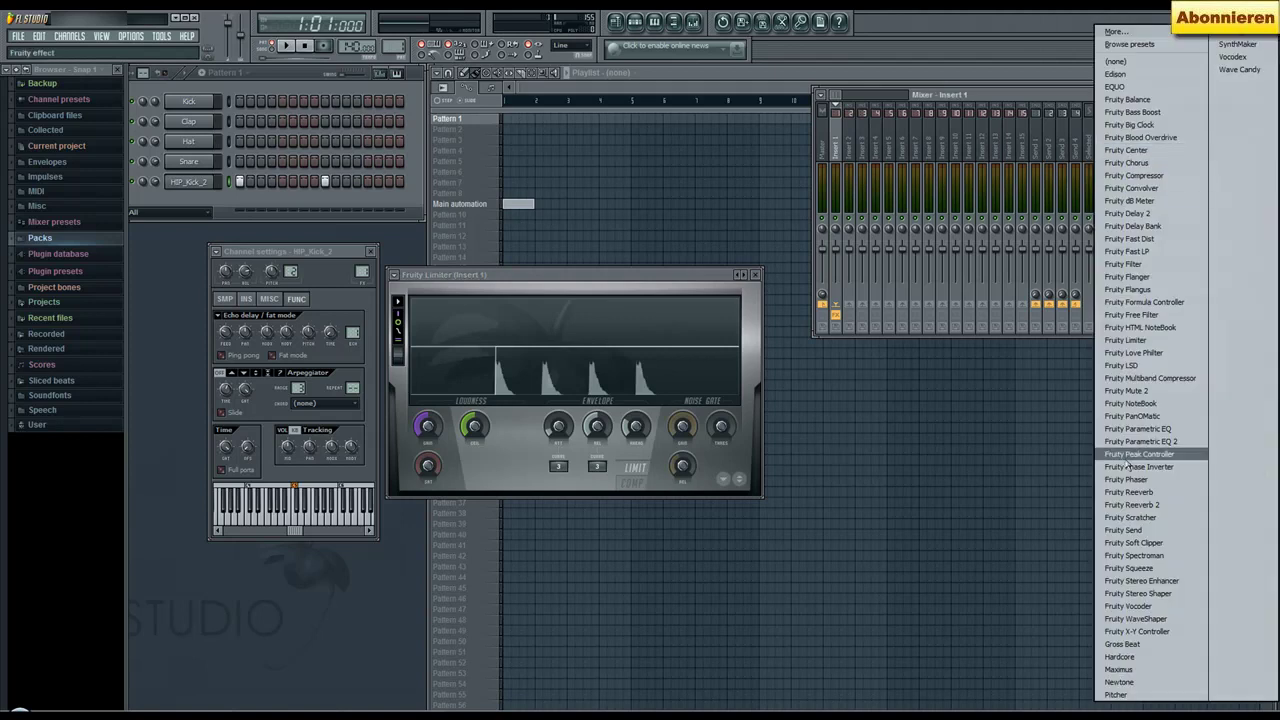
left_click(1149, 670)
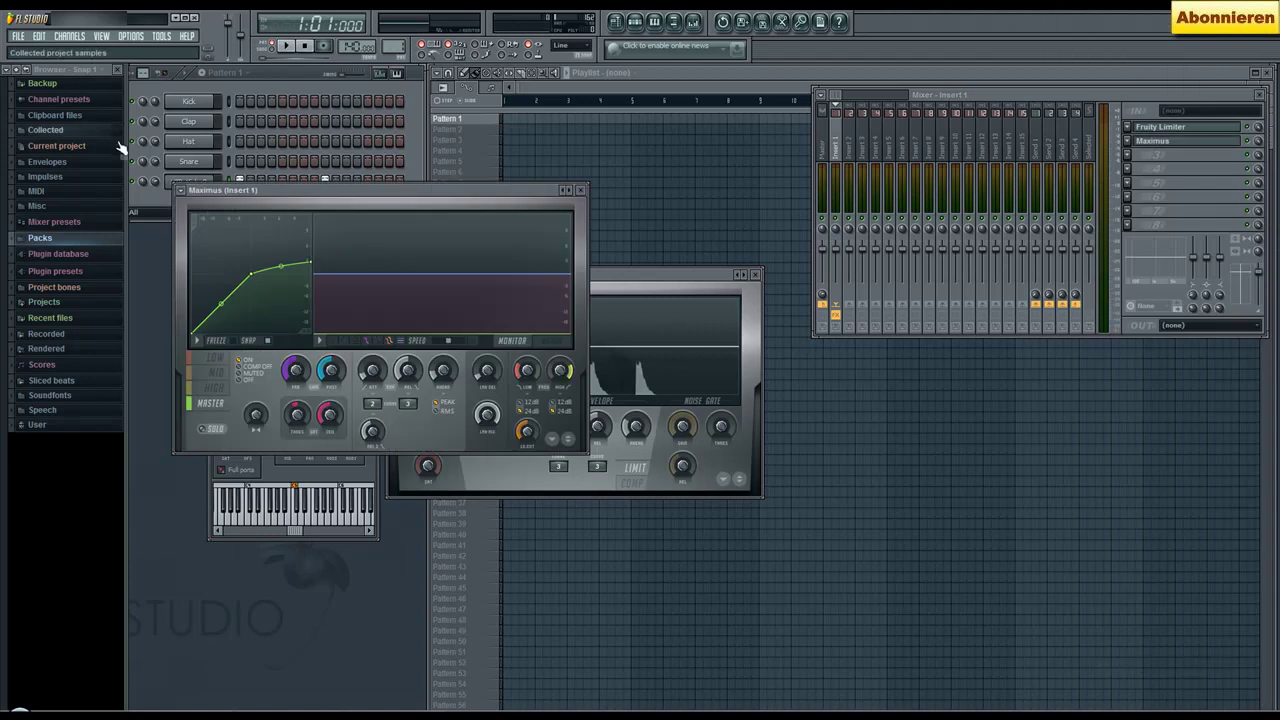
left_click(287, 47)
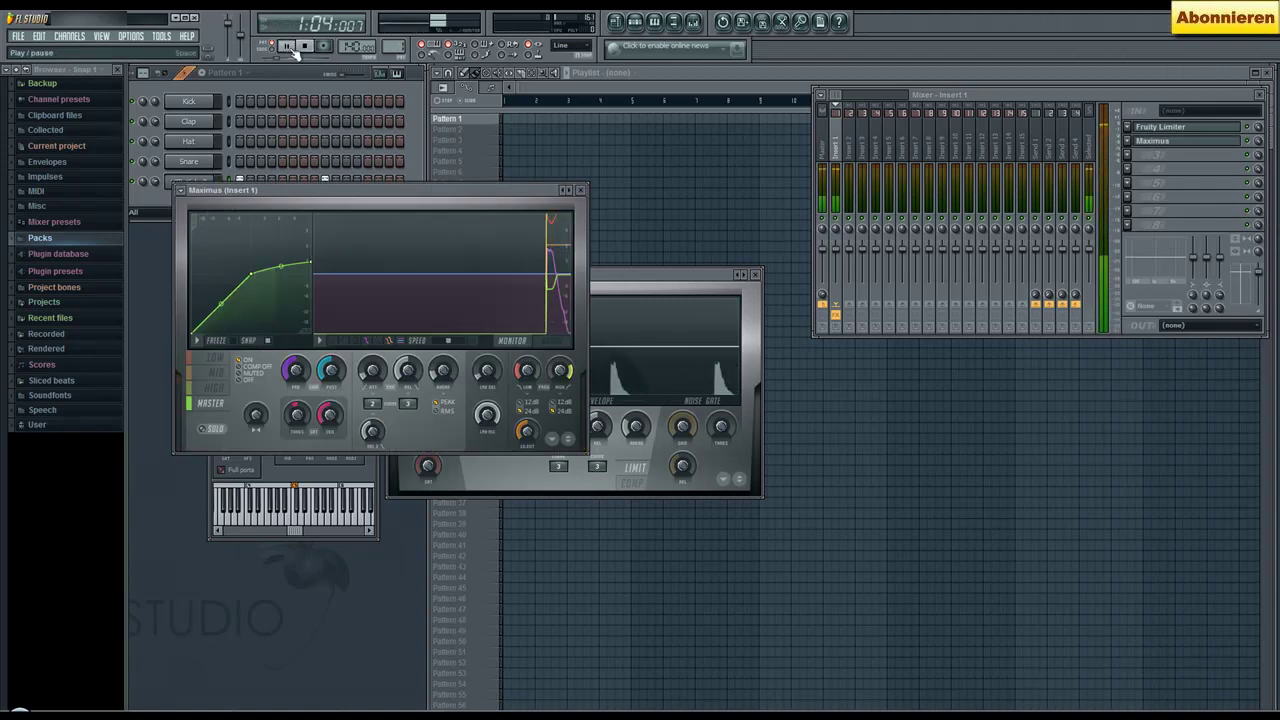
left_click(305, 46)
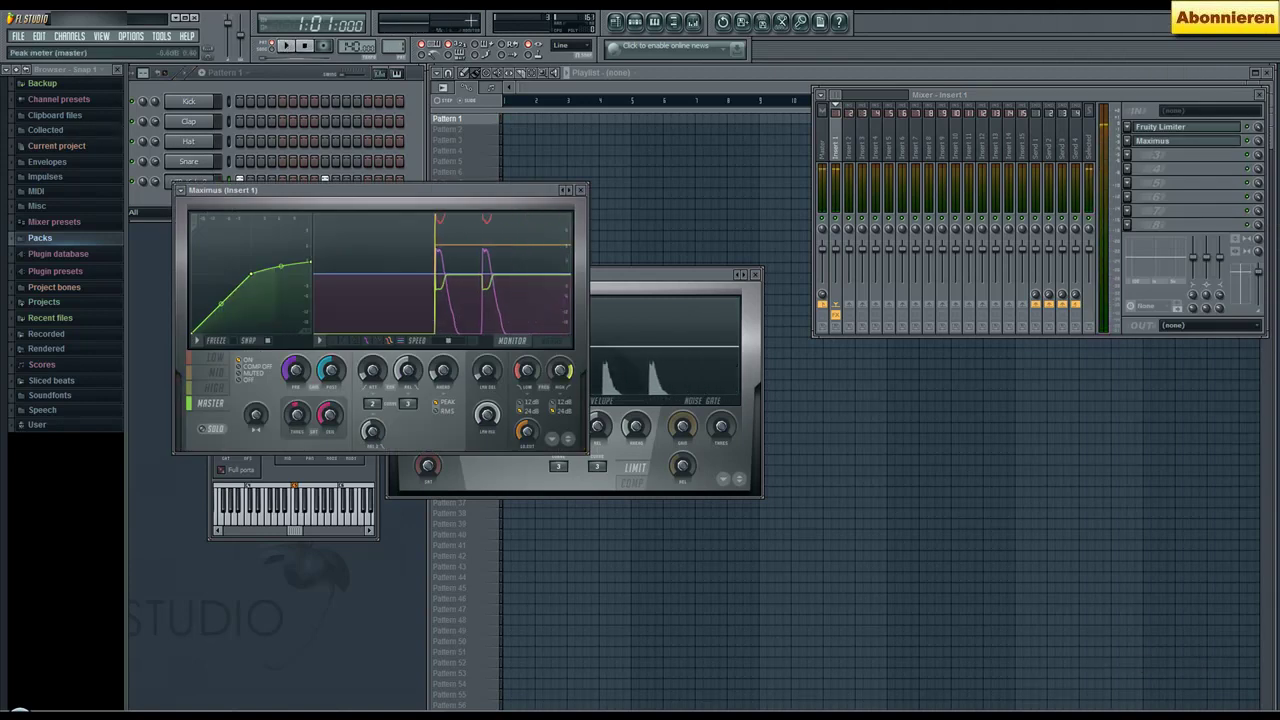
Lower the HIP_Kick_2 channel volume to about 39%
left_click(166, 184)
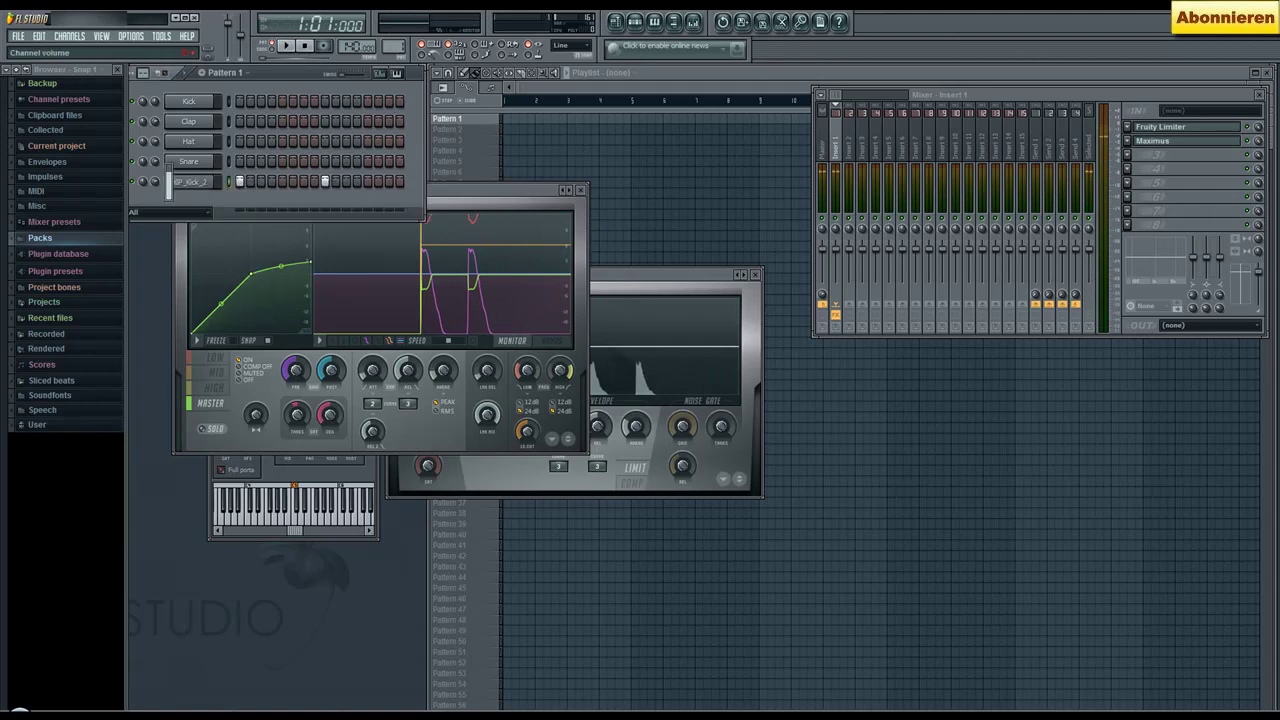
left_click_drag(155, 182, 155, 184)
left_click_drag(155, 184, 155, 185)
left_click(191, 182)
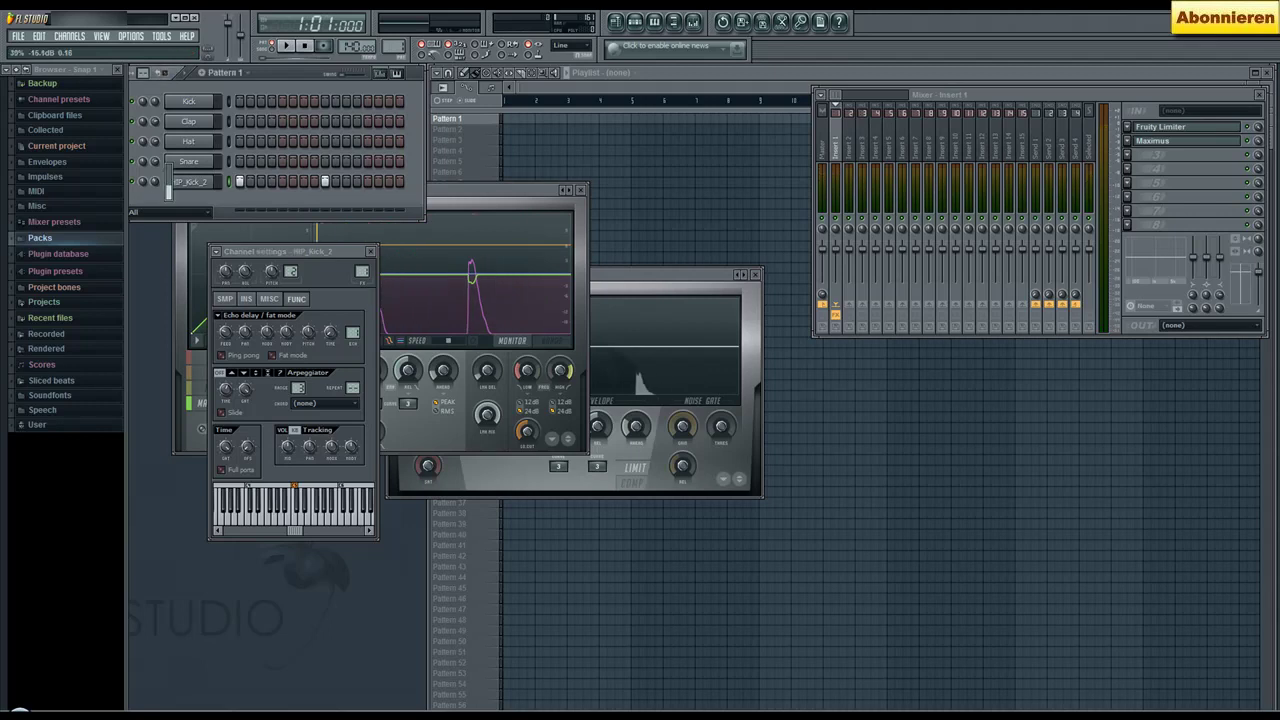
left_click_drag(155, 182, 155, 184)
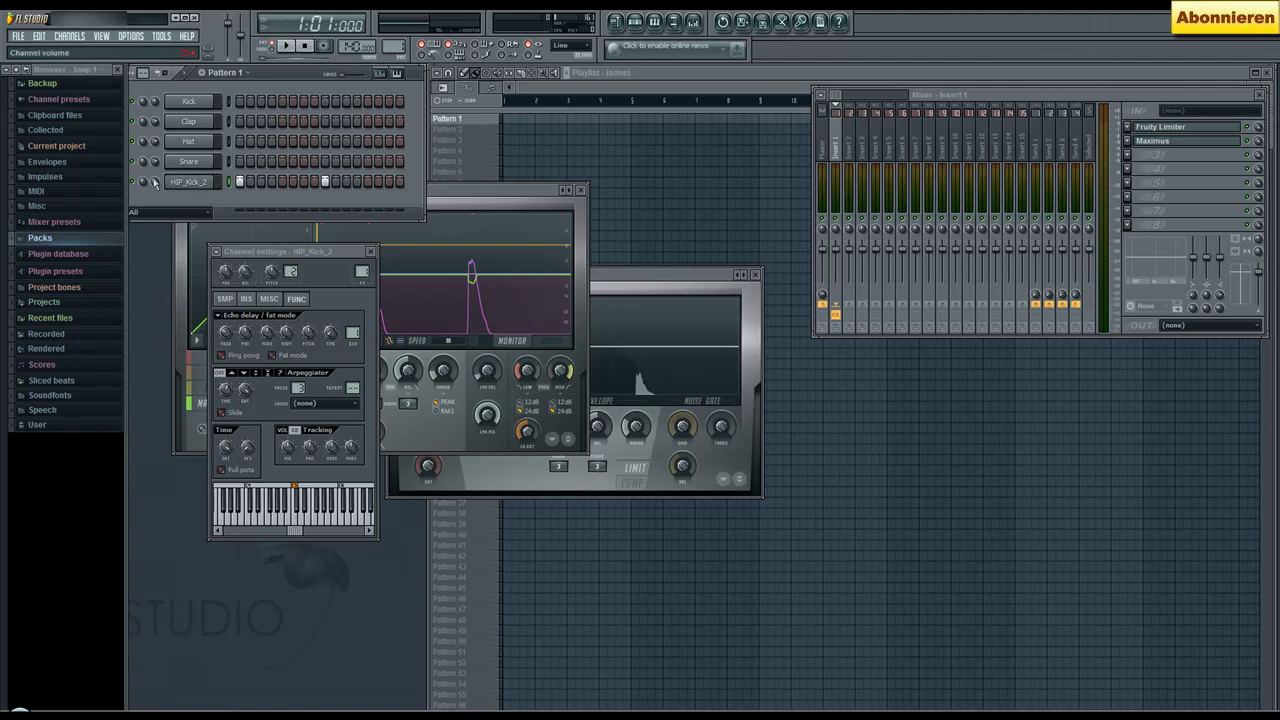
Fine-tune the HIP_Kick_2 channel volume by ear while the pattern plays, and stop playback
left_click(290, 47)
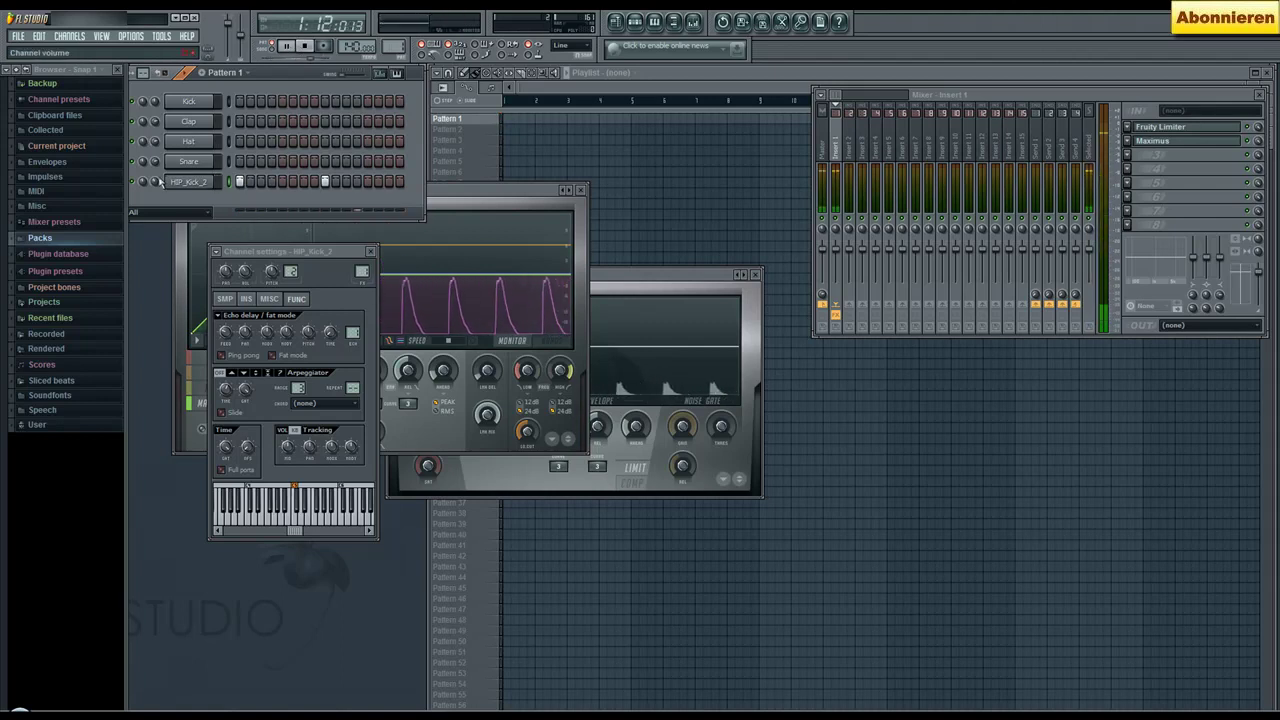
left_click_drag(154, 182, 154, 179)
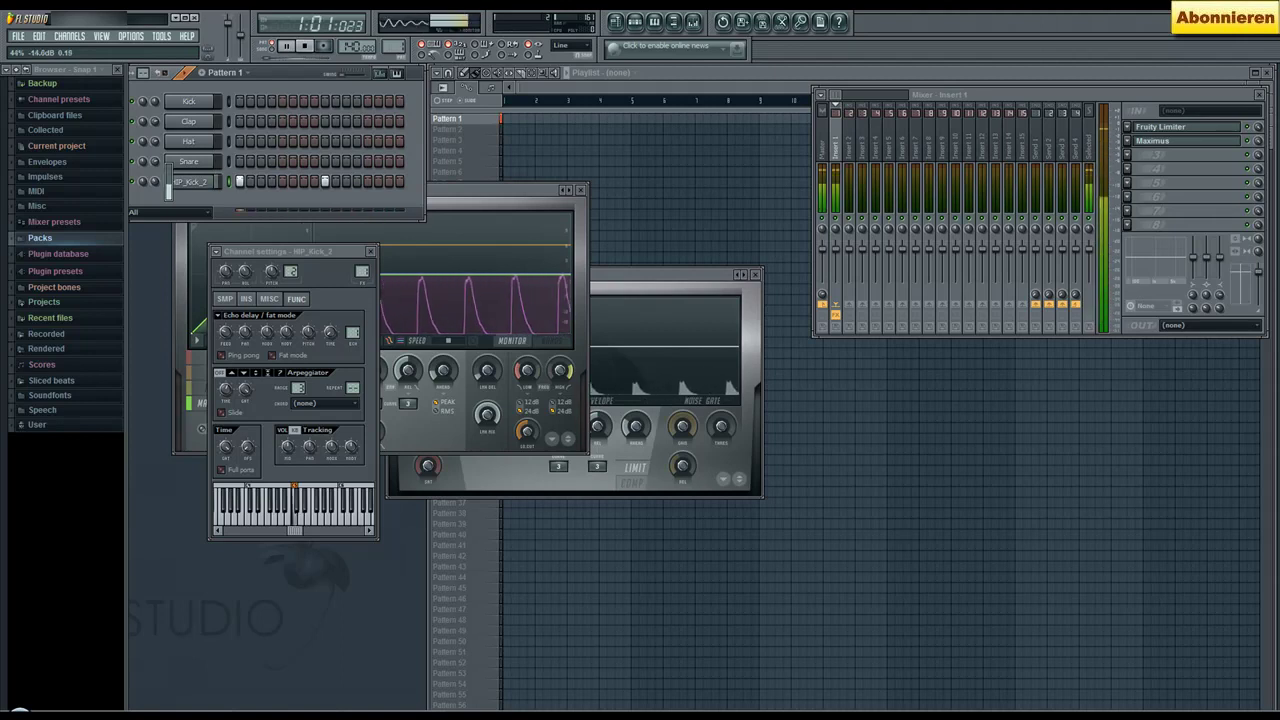
left_click_drag(154, 182, 154, 185)
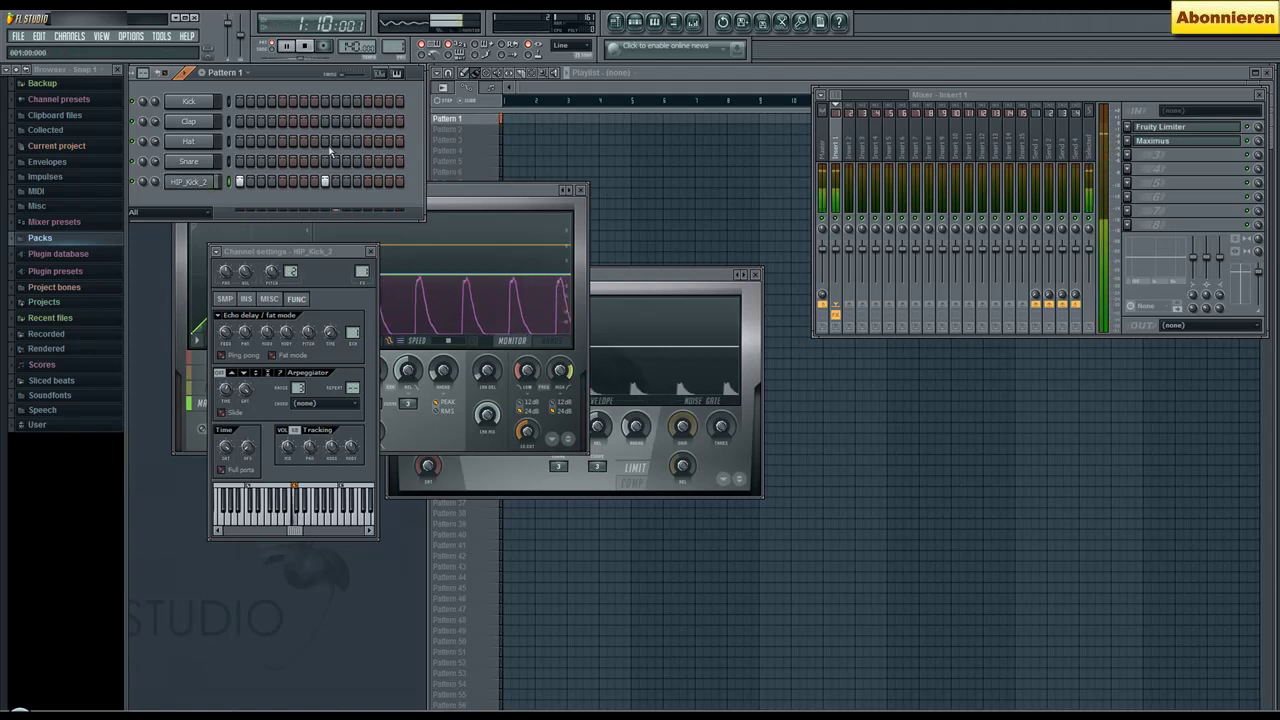
left_click(305, 45)
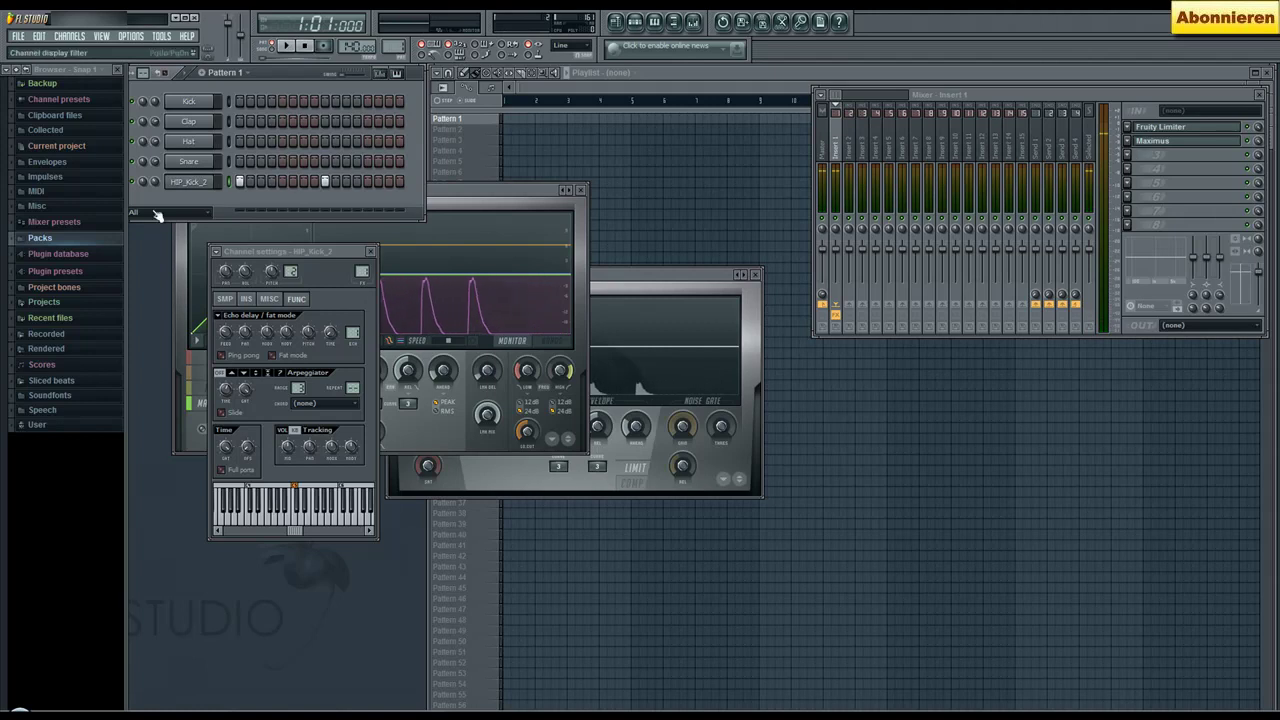
Reopen the Legacy HipHop sample folder of Packs in the browser
left_click(100, 238)
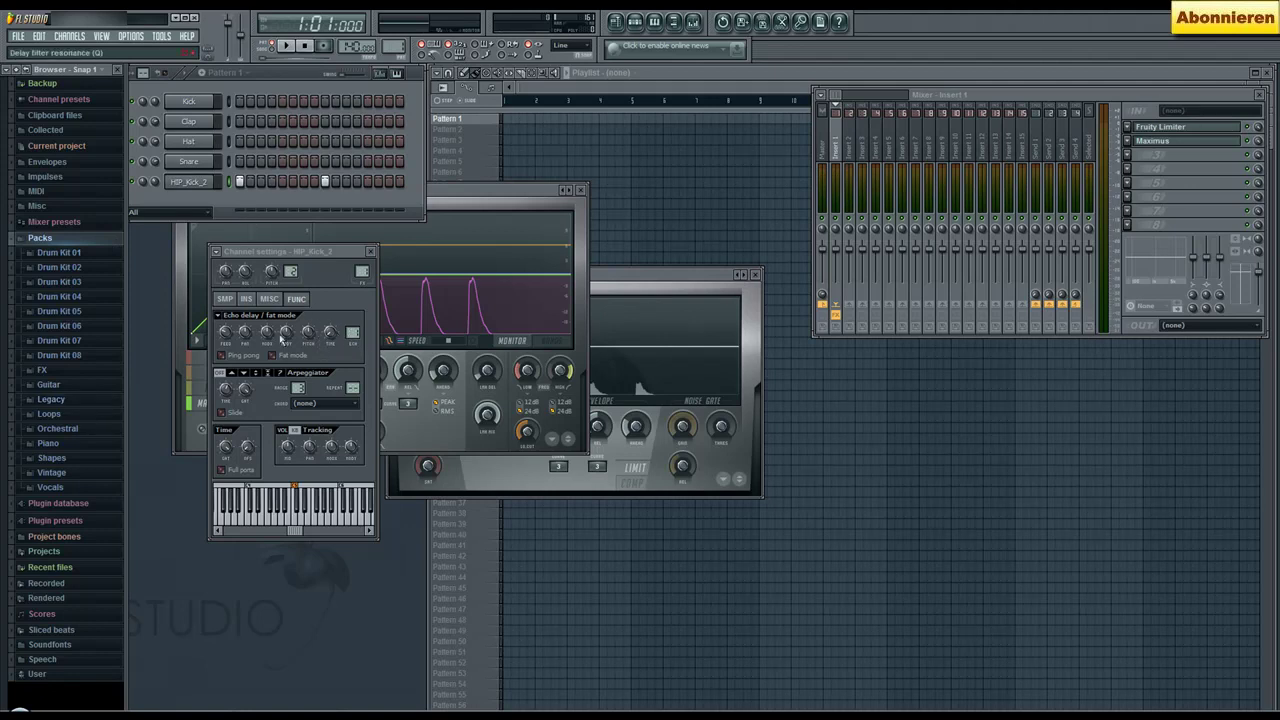
left_click(76, 399)
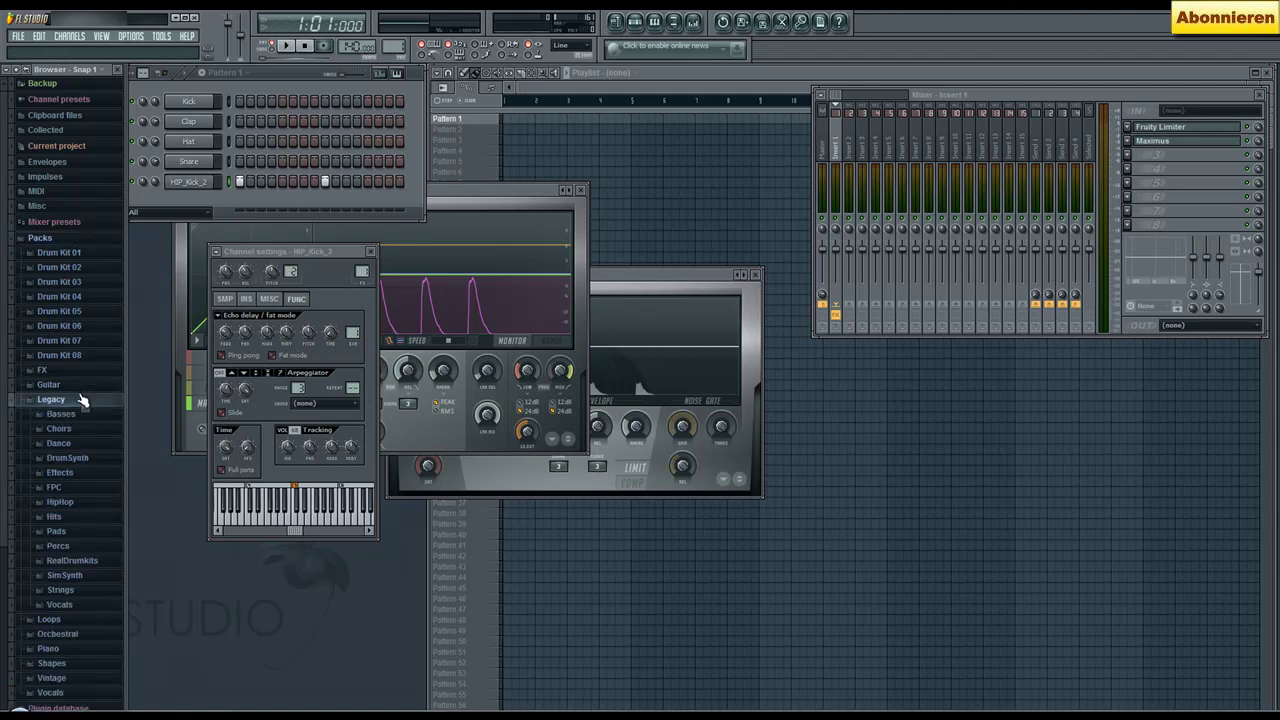
left_click(90, 501)
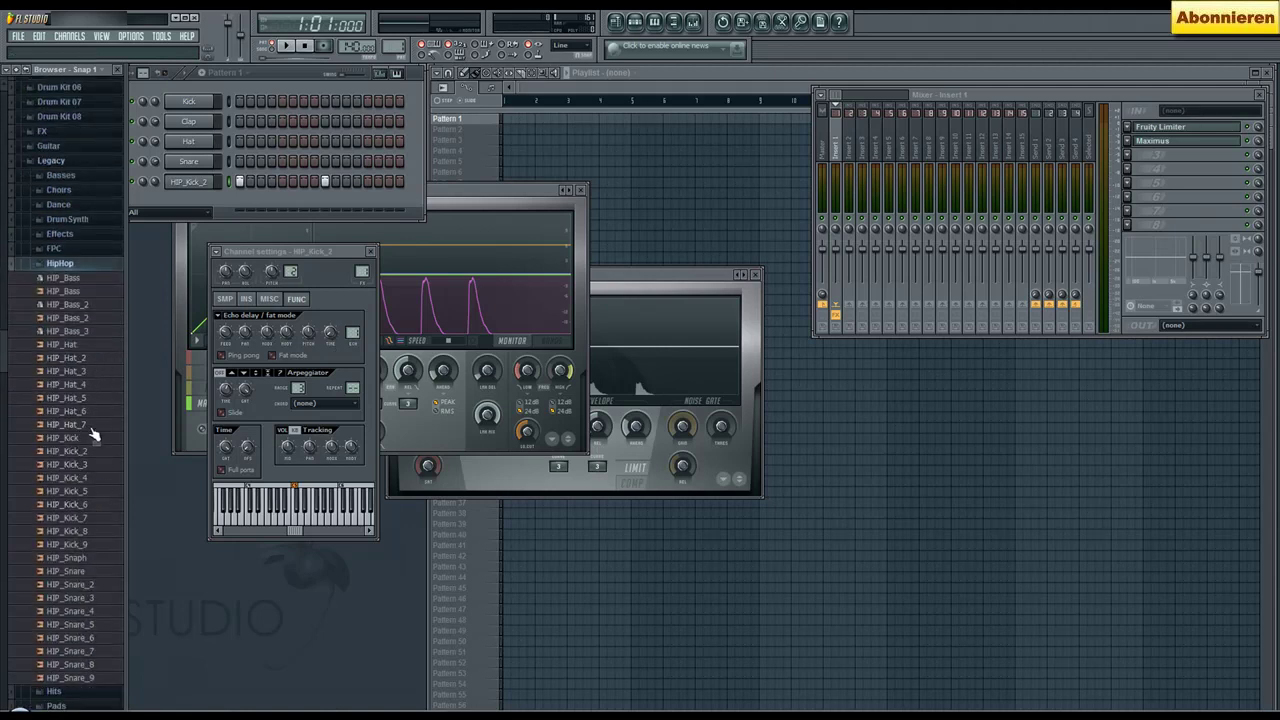
Open the HIP_Kick_2 sample in a new sampler channel and play the pattern several times to listen to the beat
right_click(93, 455)
left_click(119, 466)
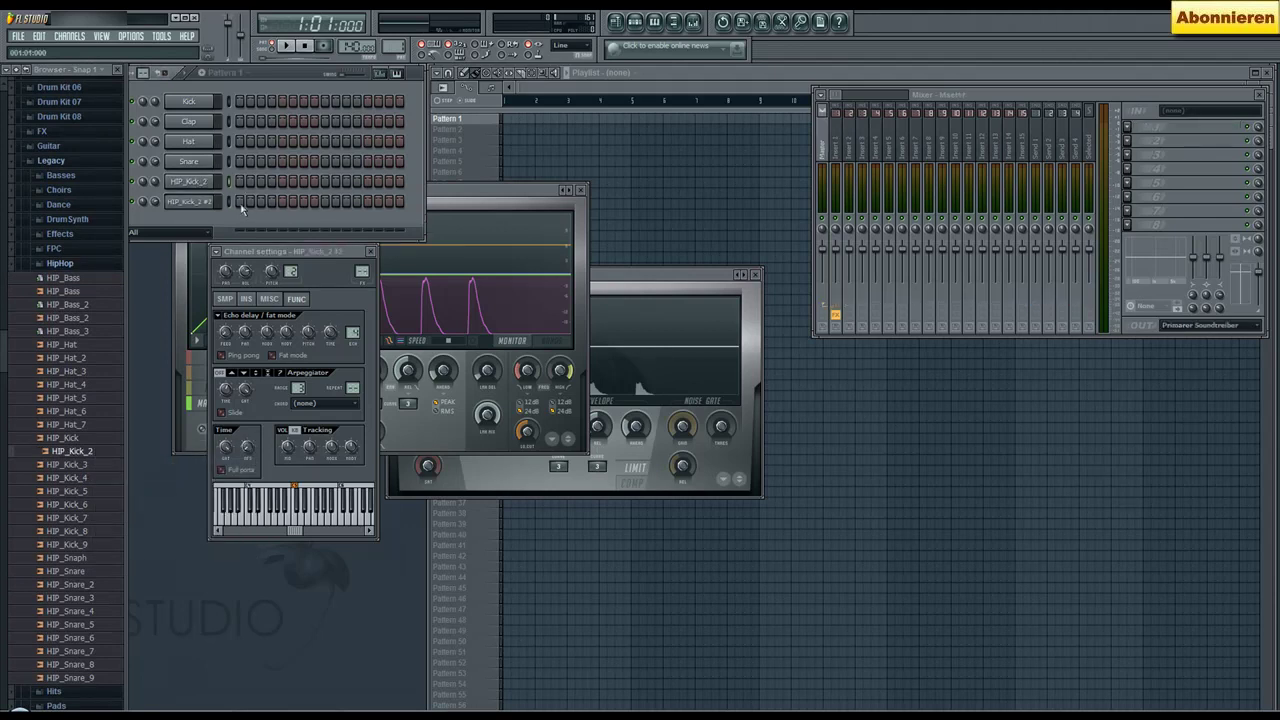
left_click(286, 45)
left_click(305, 47)
left_click(286, 45)
left_click(305, 46)
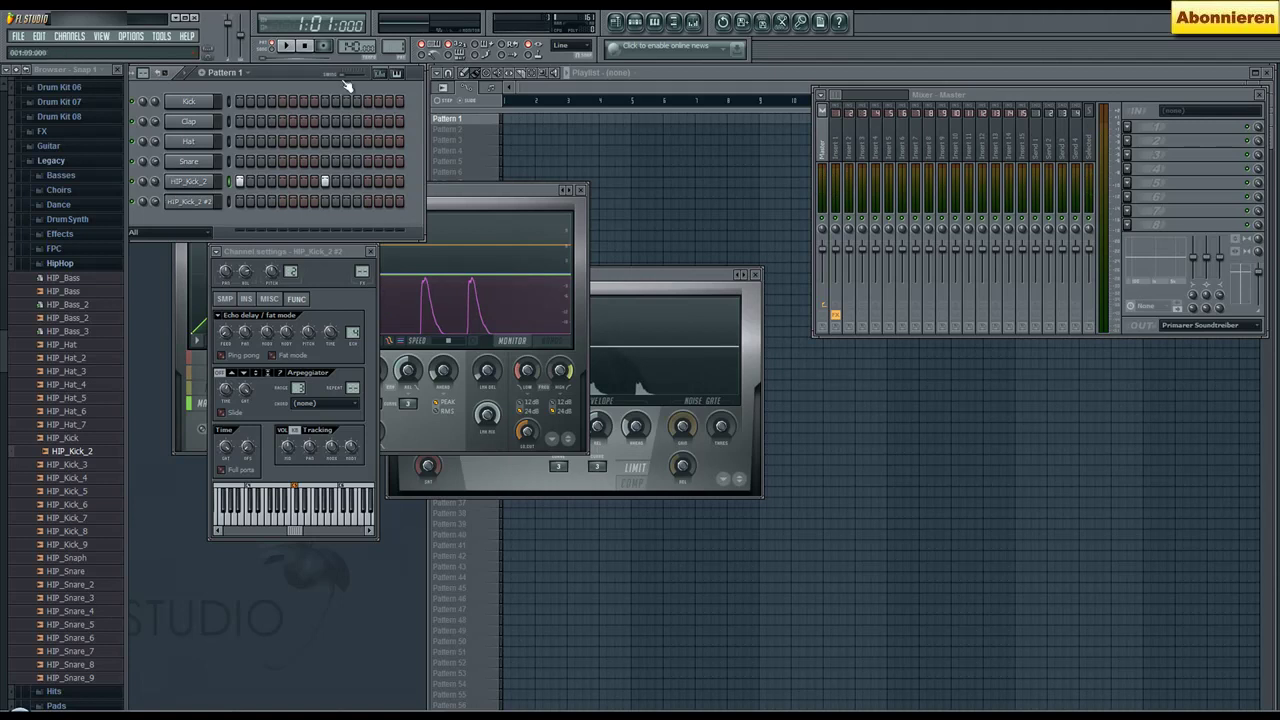
left_click(290, 47)
left_click(306, 47)
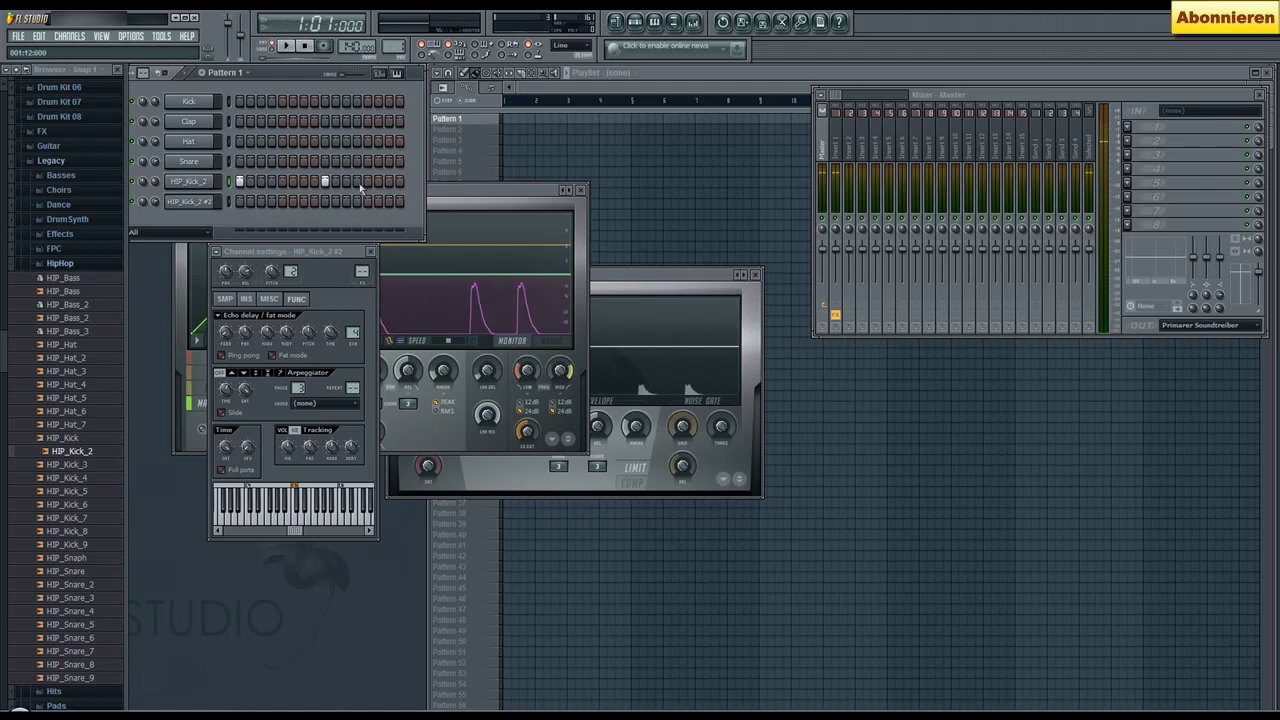
left_click(296, 53)
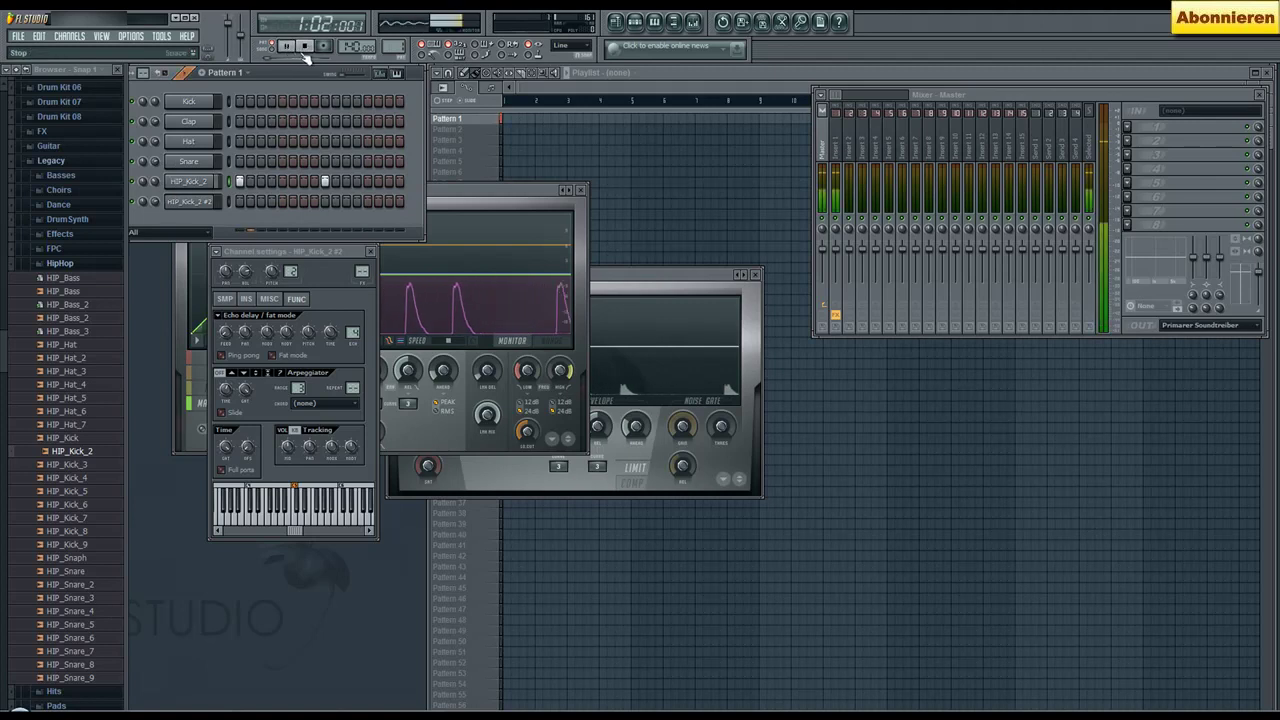
left_click(304, 48)
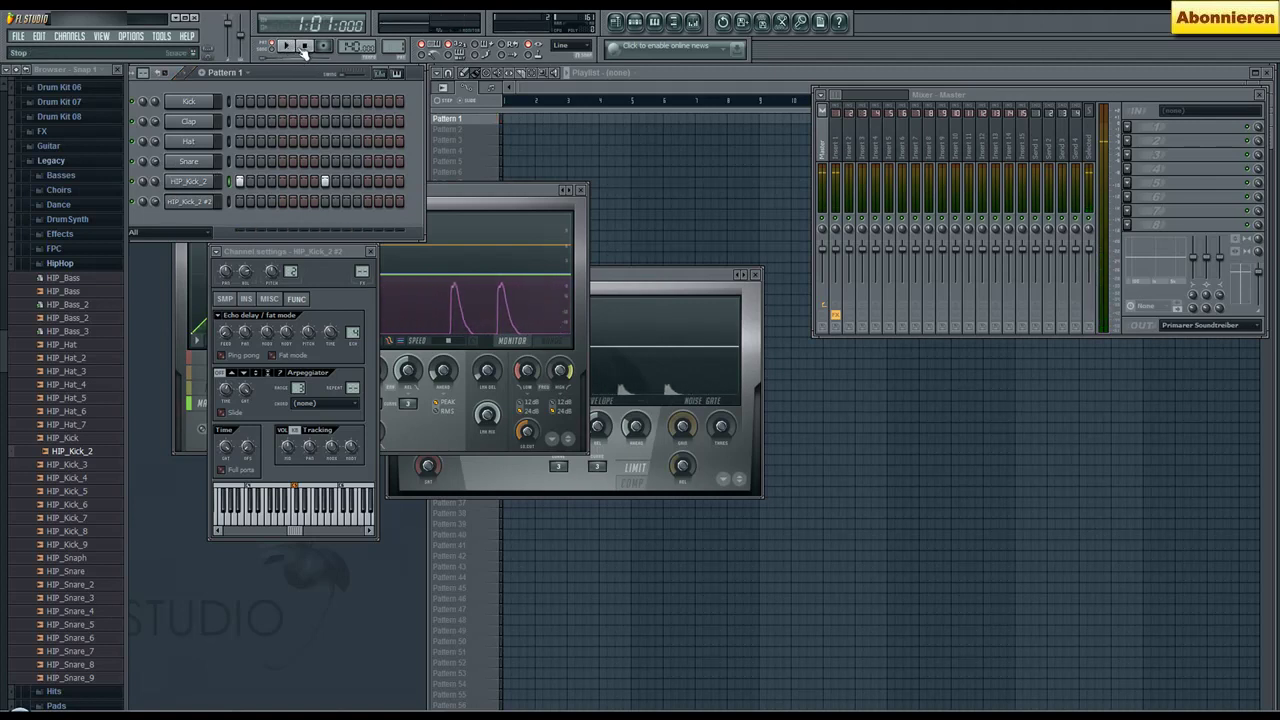
Reopen the HIP_Kick_2 channel settings and audition the HIP_Snare_2 to HIP_Snare_9 samples in the HipHop folder
left_click(370, 251)
left_click(208, 183)
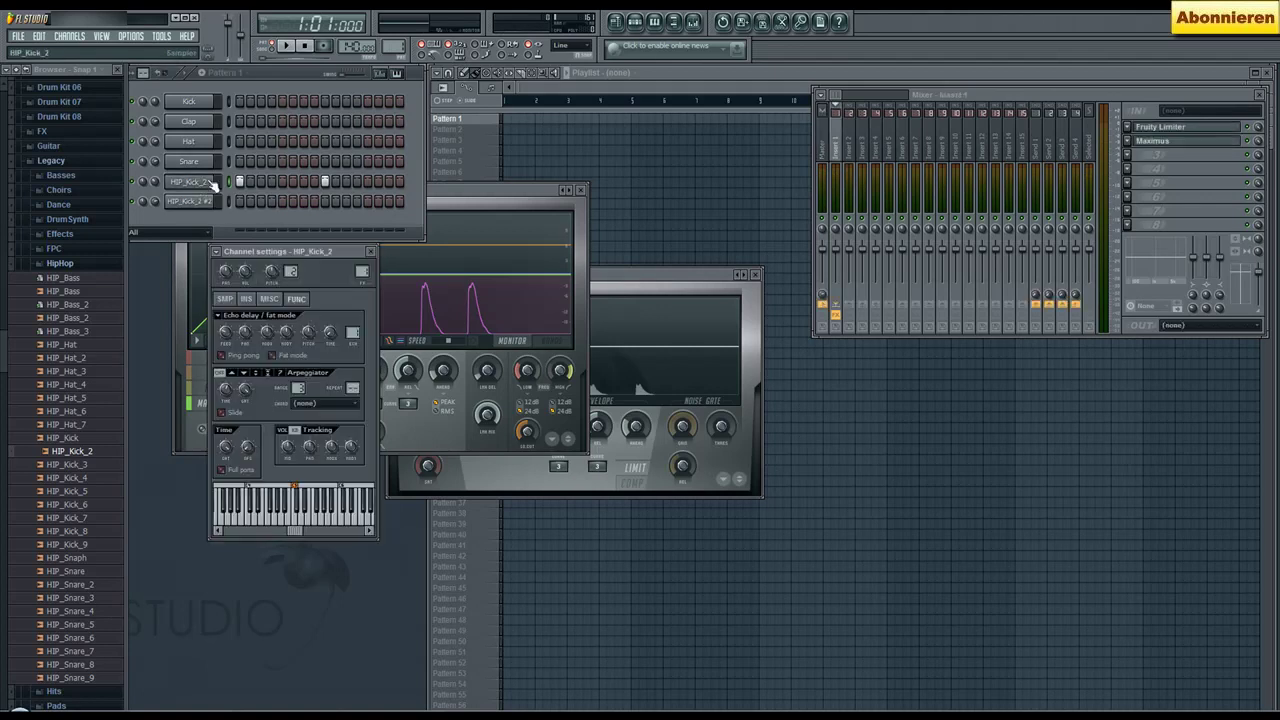
left_click(89, 586)
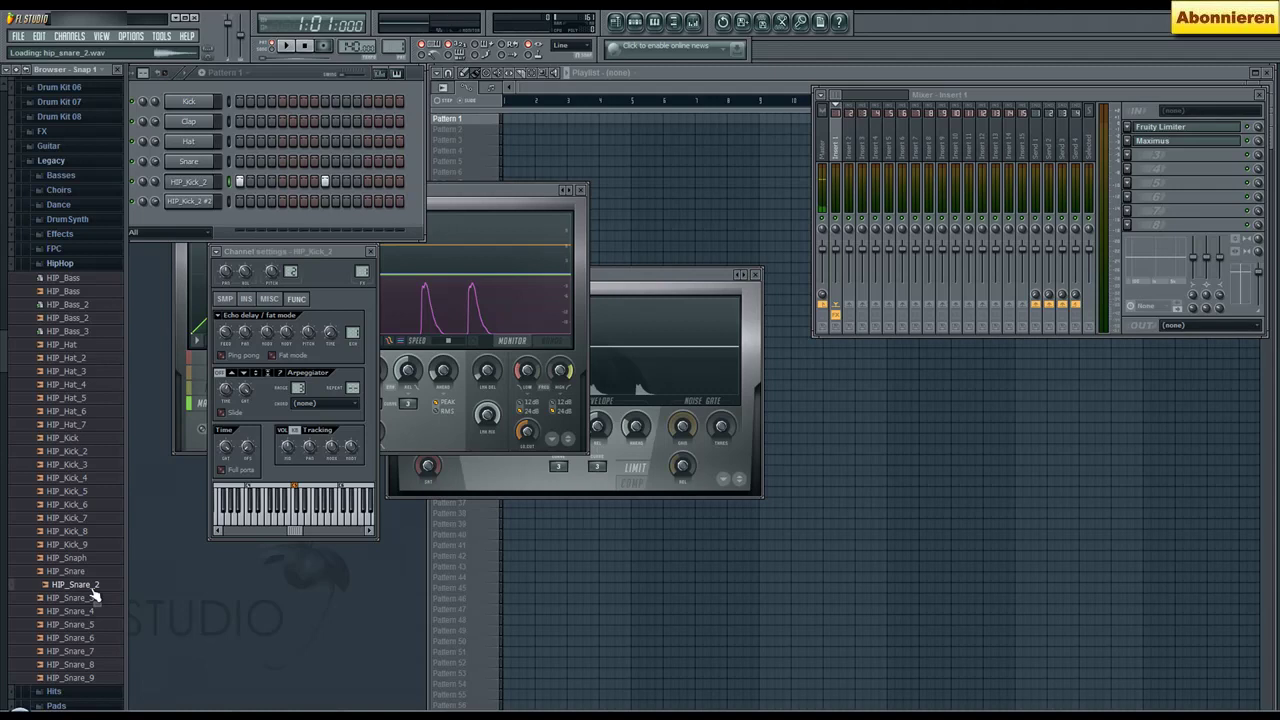
left_click(90, 597)
left_click(91, 611)
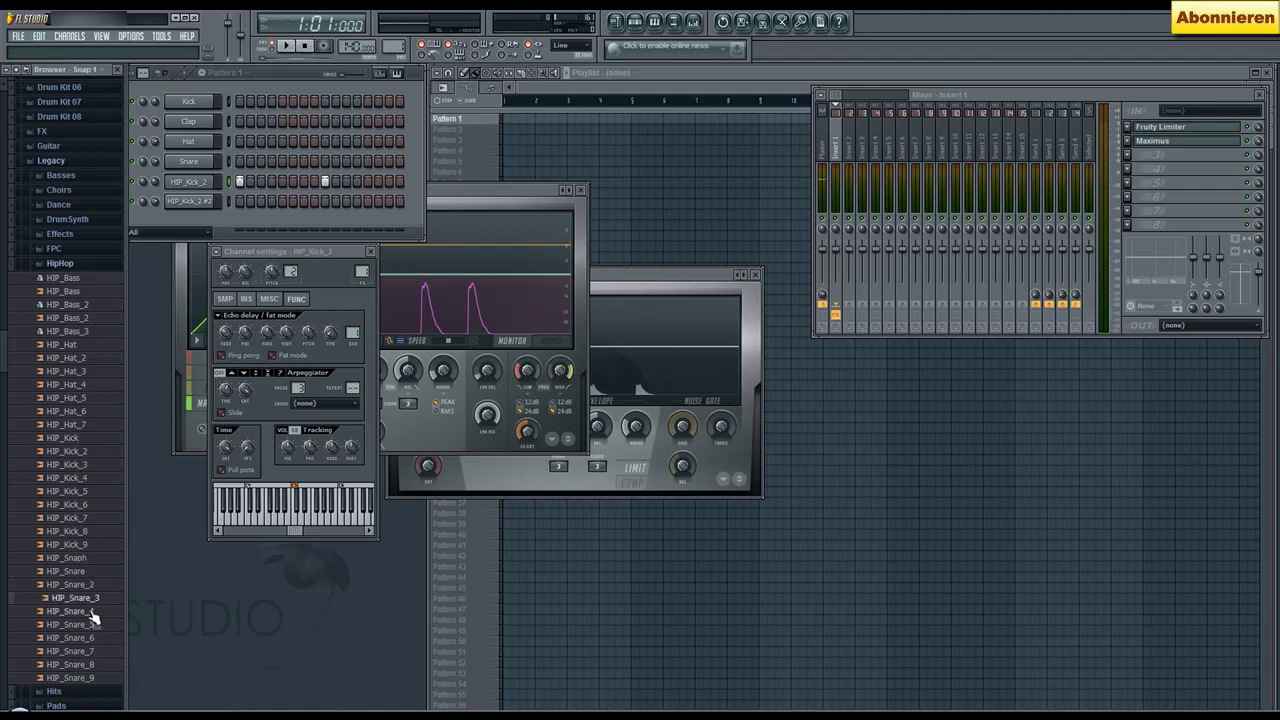
left_click(92, 624)
left_click(93, 637)
left_click(93, 651)
left_click(94, 664)
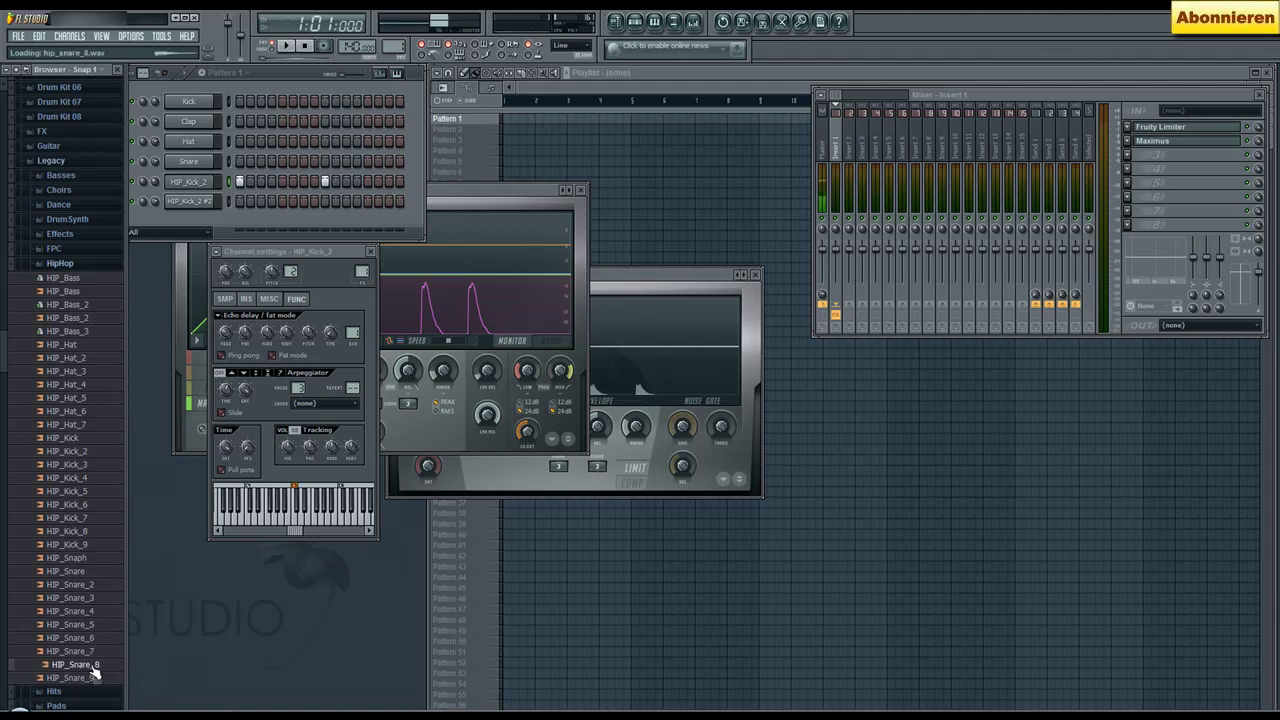
left_click(95, 678)
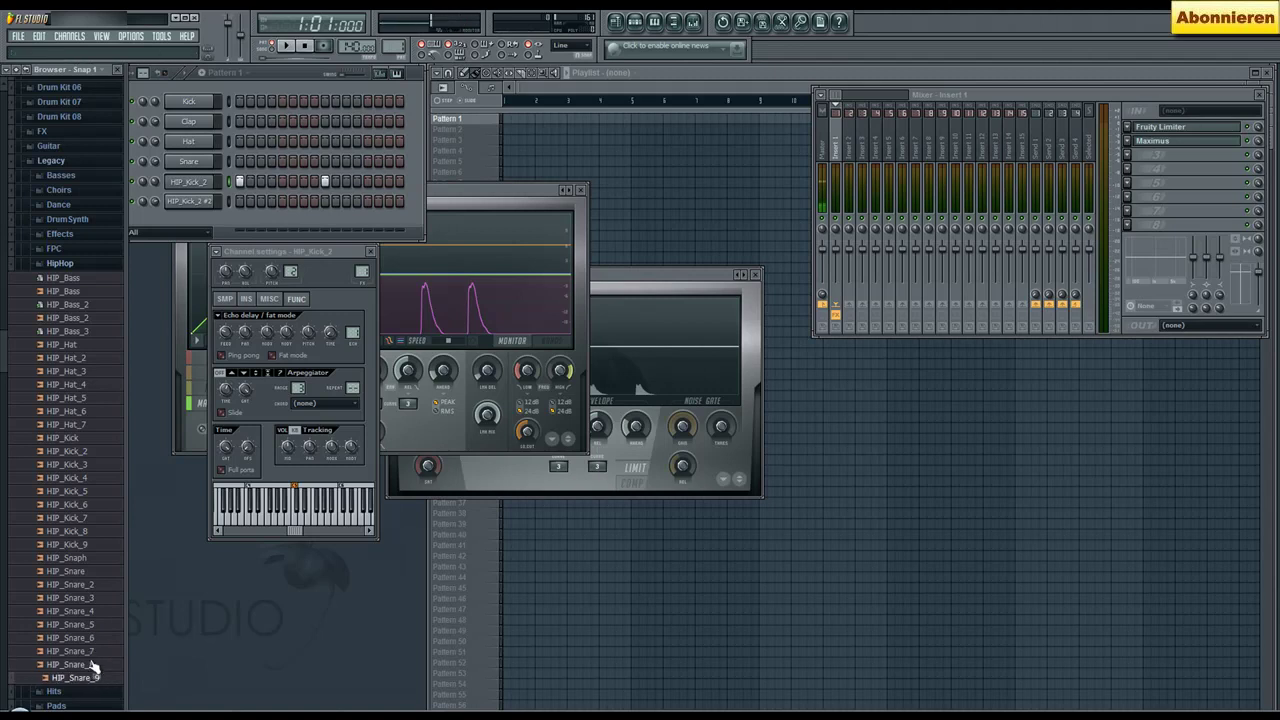
left_click(95, 665)
left_click(93, 651)
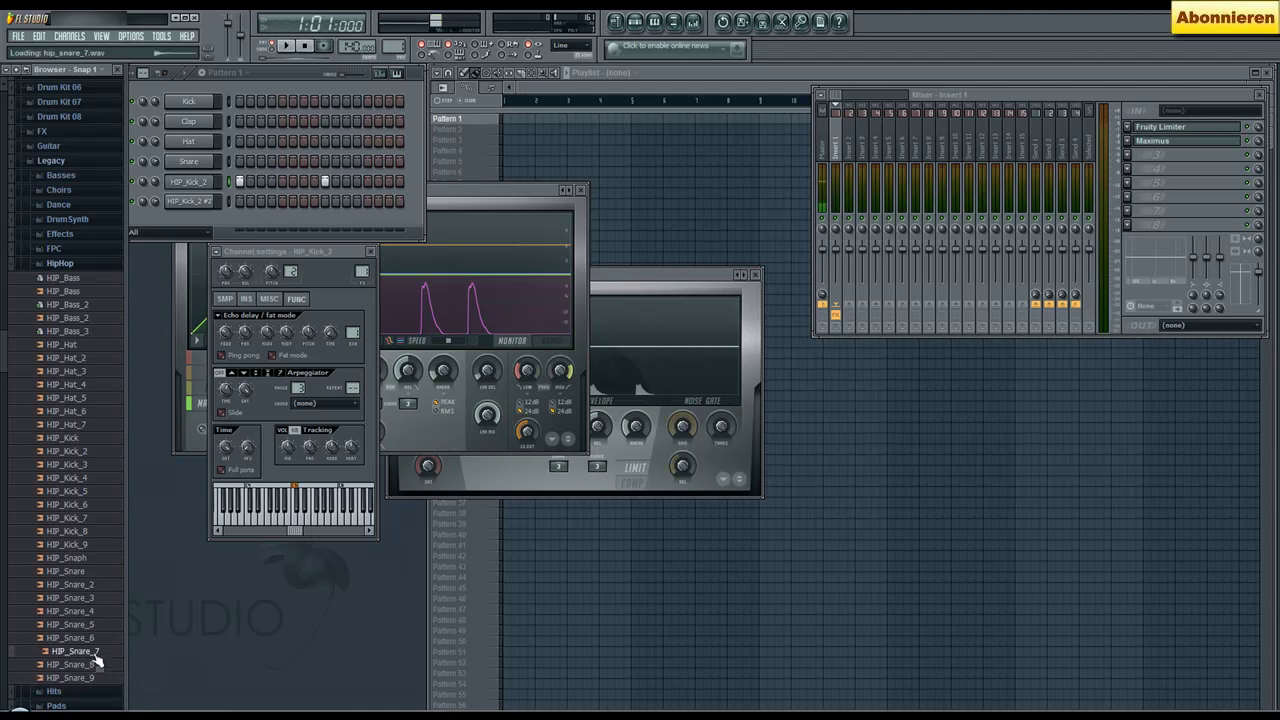
Replace the original HIP_Kick_2 channel's sample with HIP_Snare_7 and play the pattern through the Insert 1 effects
left_click_drag(93, 651, 195, 186)
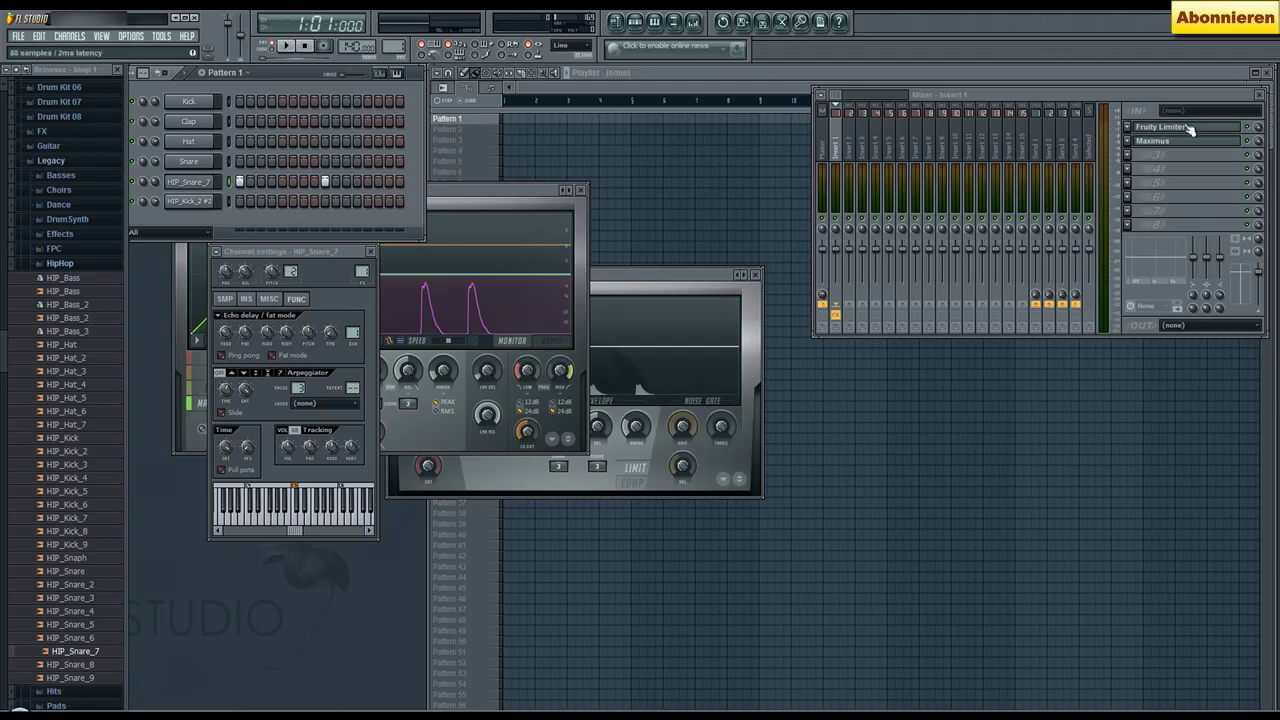
left_click(290, 47)
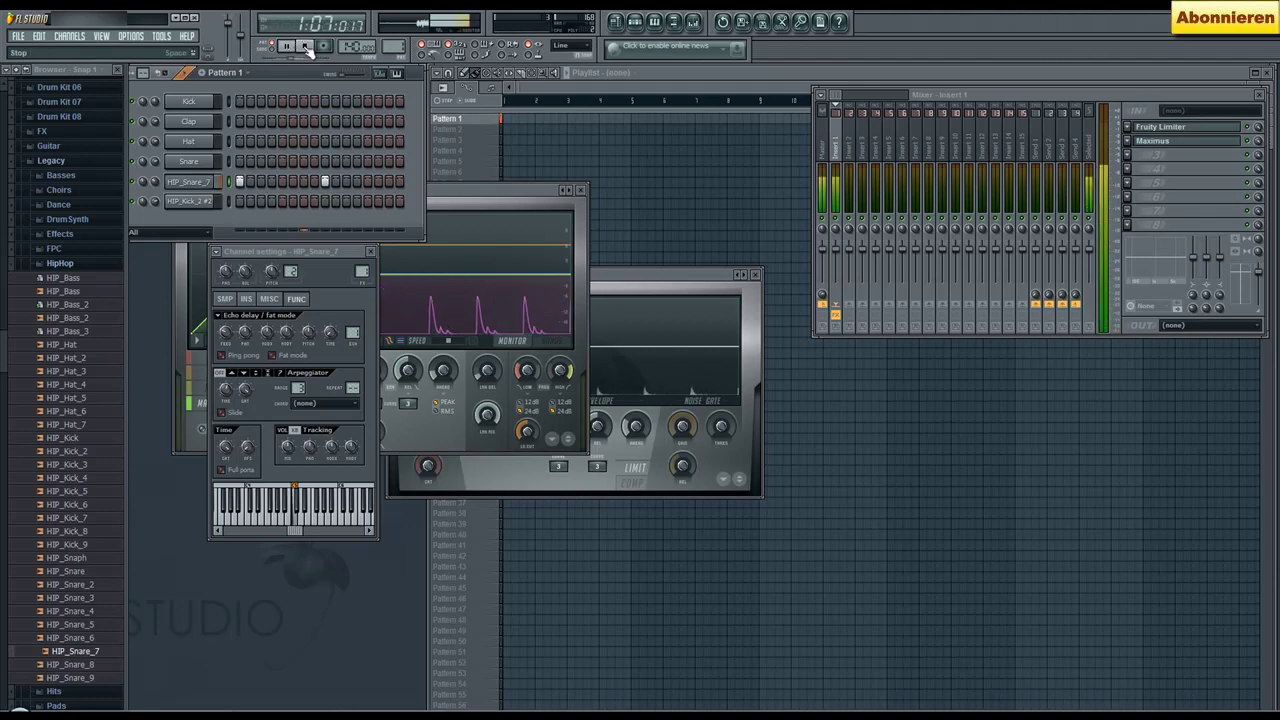
left_click(305, 46)
left_click(94, 653)
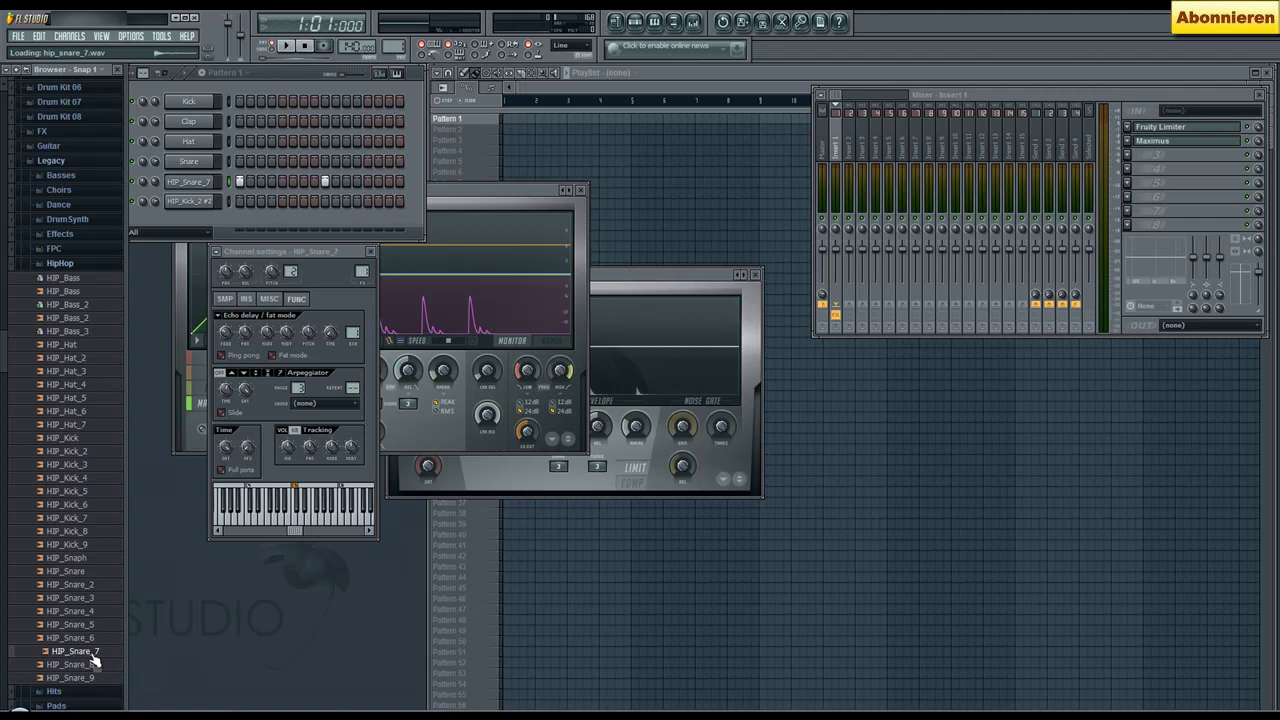
left_click(287, 49)
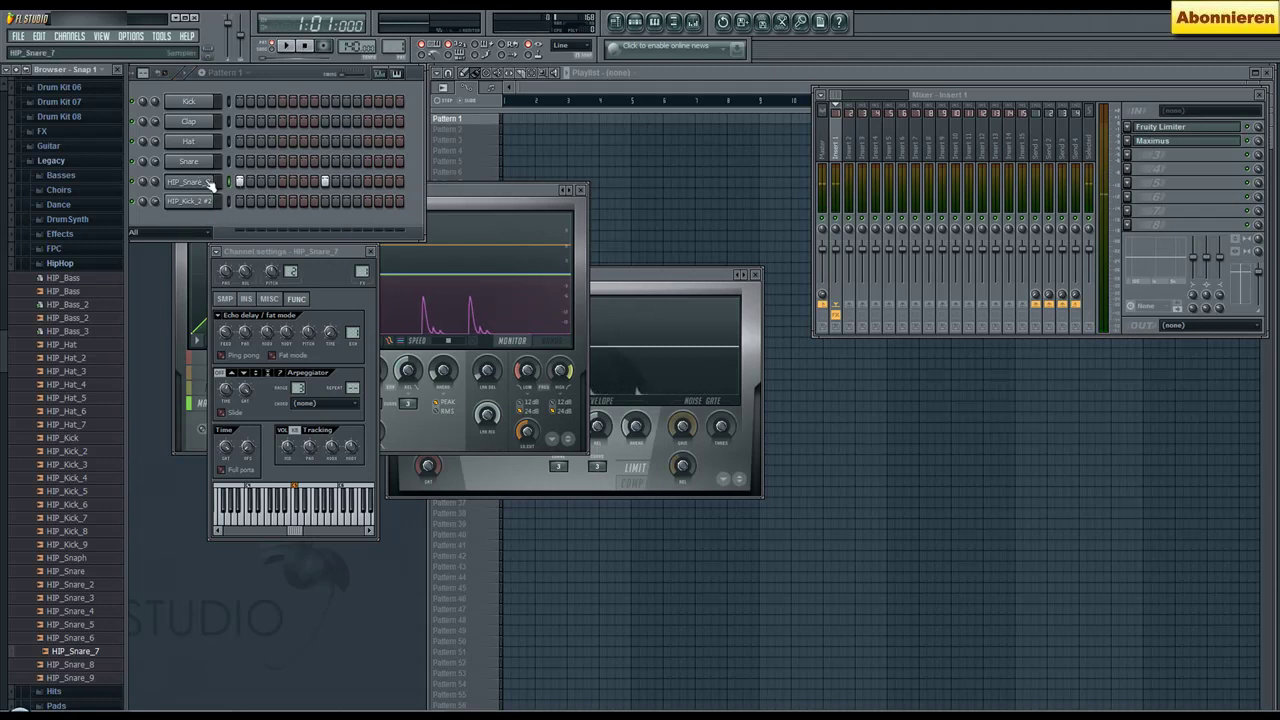
Preview HIP_Snare_7 again and collapse the HipHop, Legacy and Packs folders in the browser
left_click(106, 652)
left_click(90, 264)
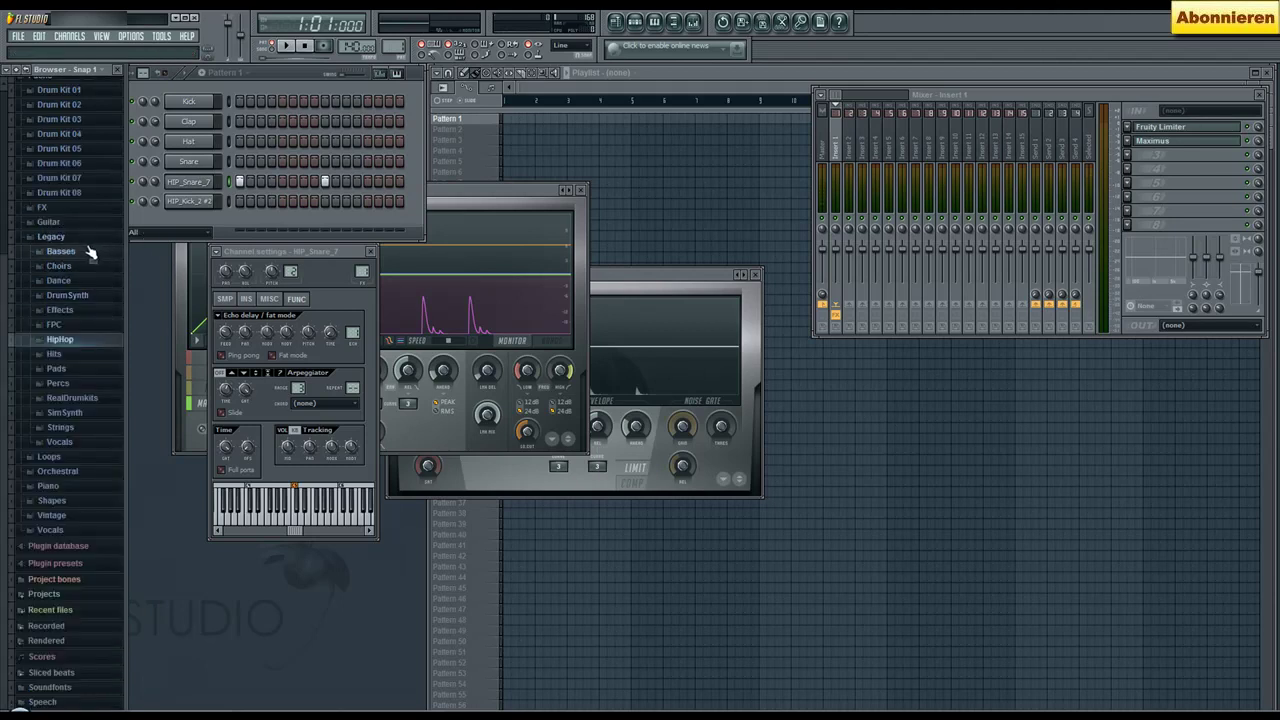
left_click(86, 252)
left_click(82, 251)
left_click(76, 240)
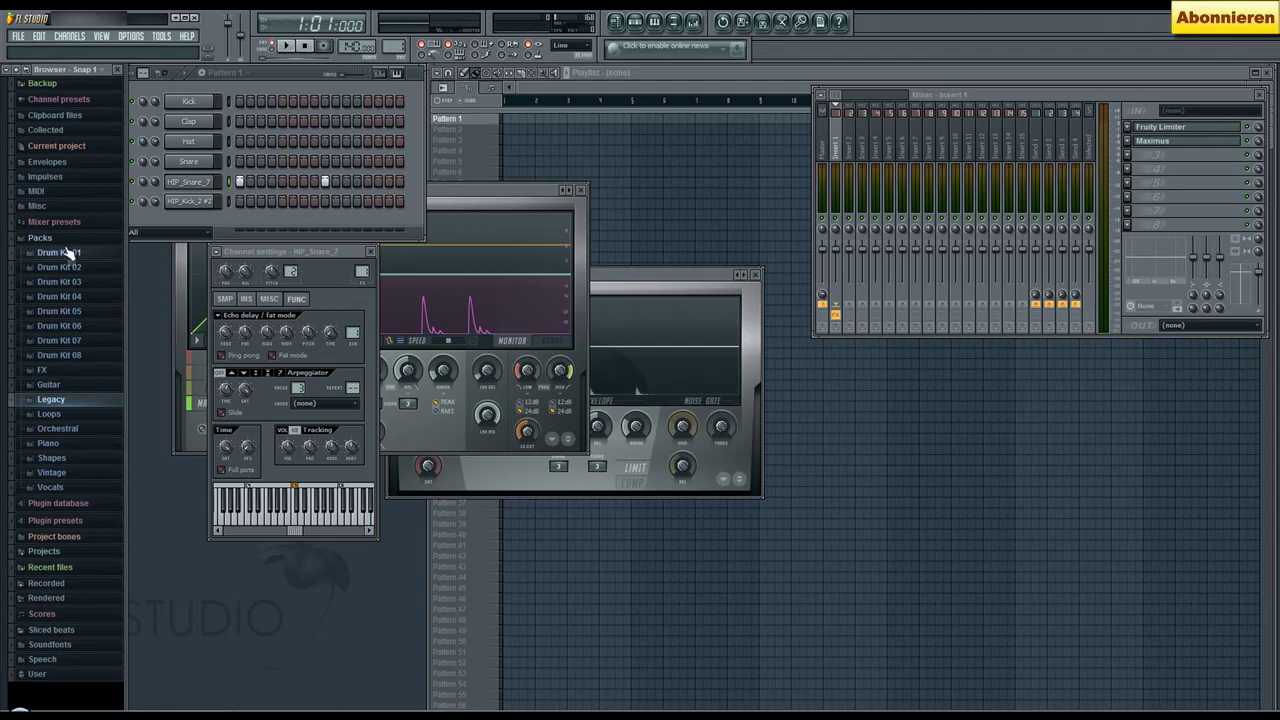
left_click(62, 240)
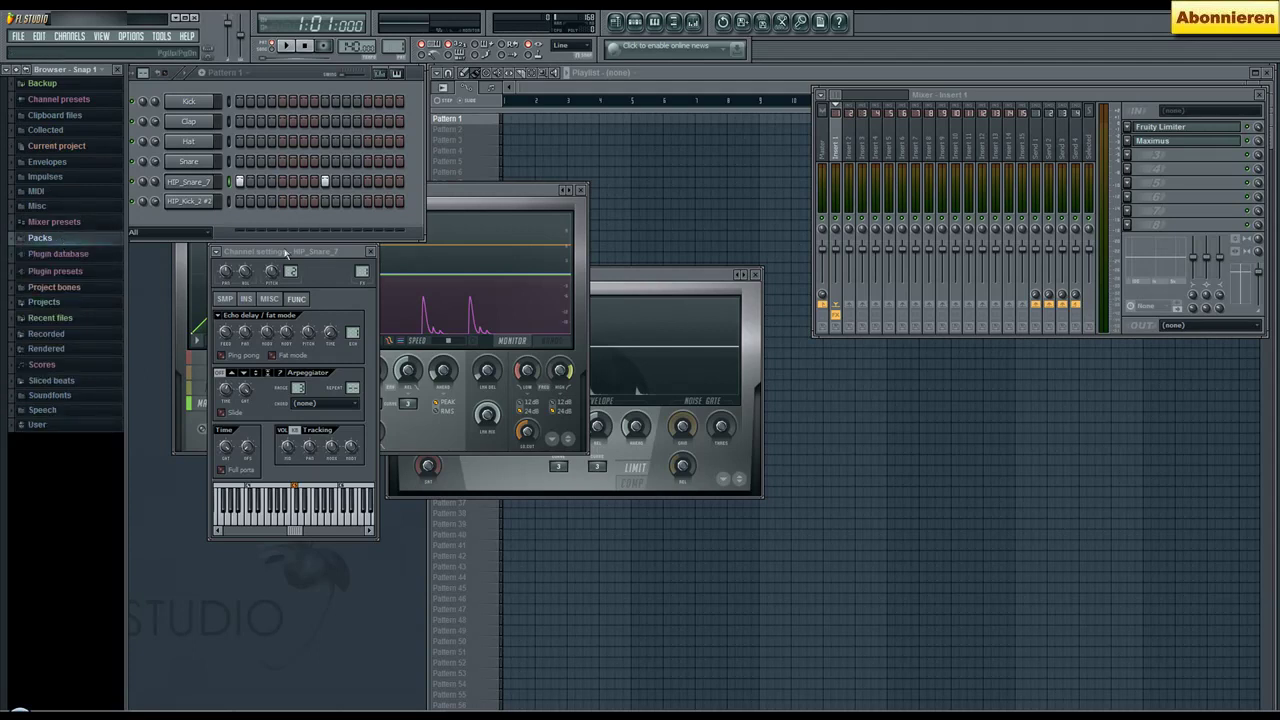
Load Fruity Reeverb 2 in the third effect slot of Insert 1 and reposition its window beside the step sequencer
left_click(1134, 167)
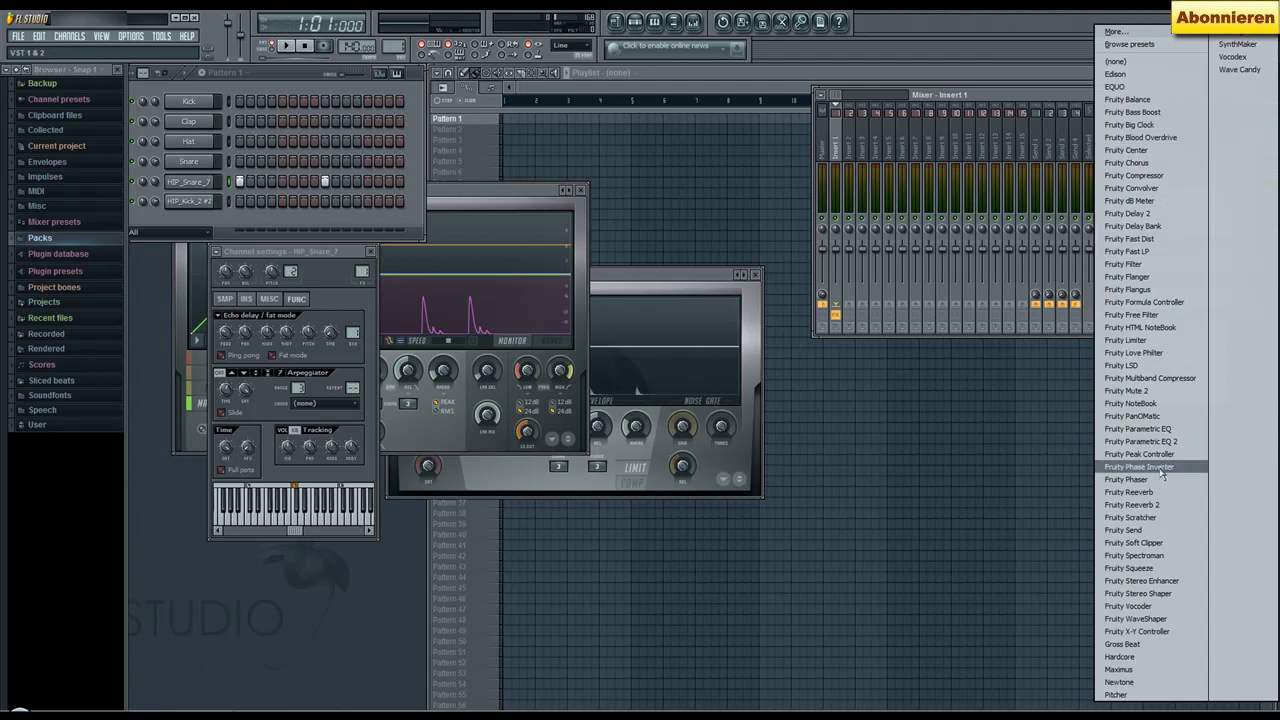
left_click(1152, 505)
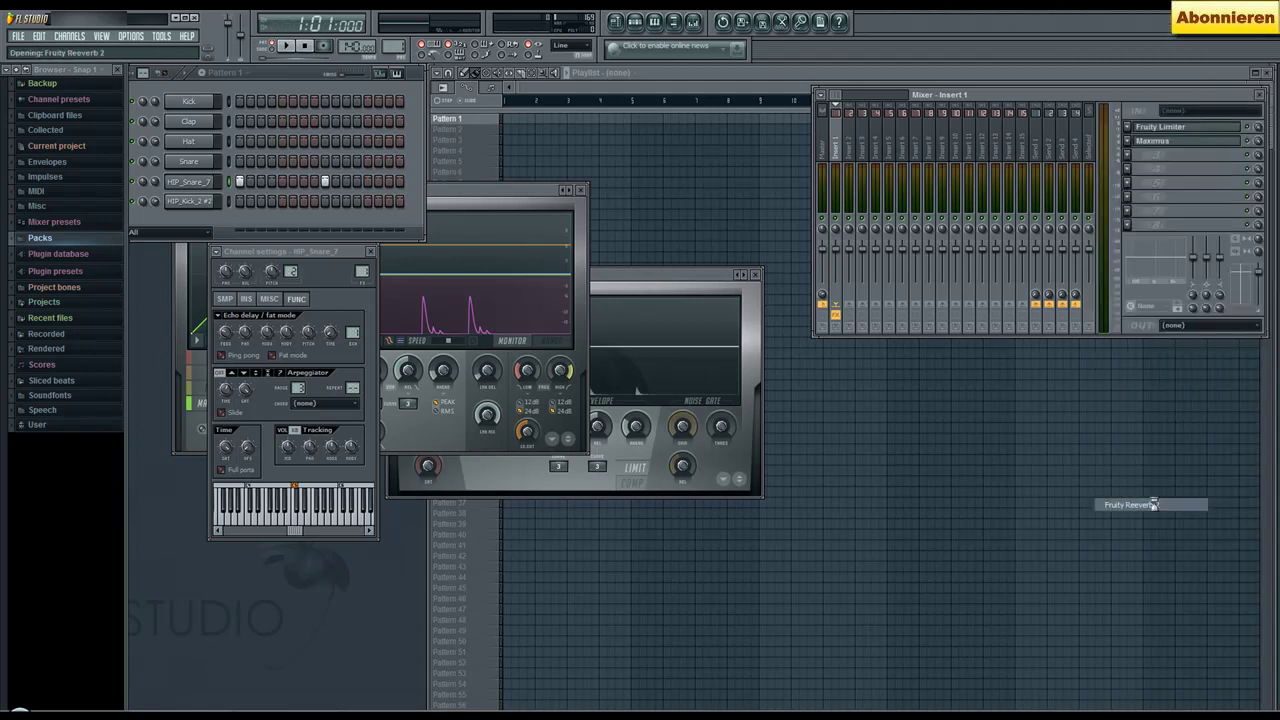
left_click_drag(390, 222, 528, 205)
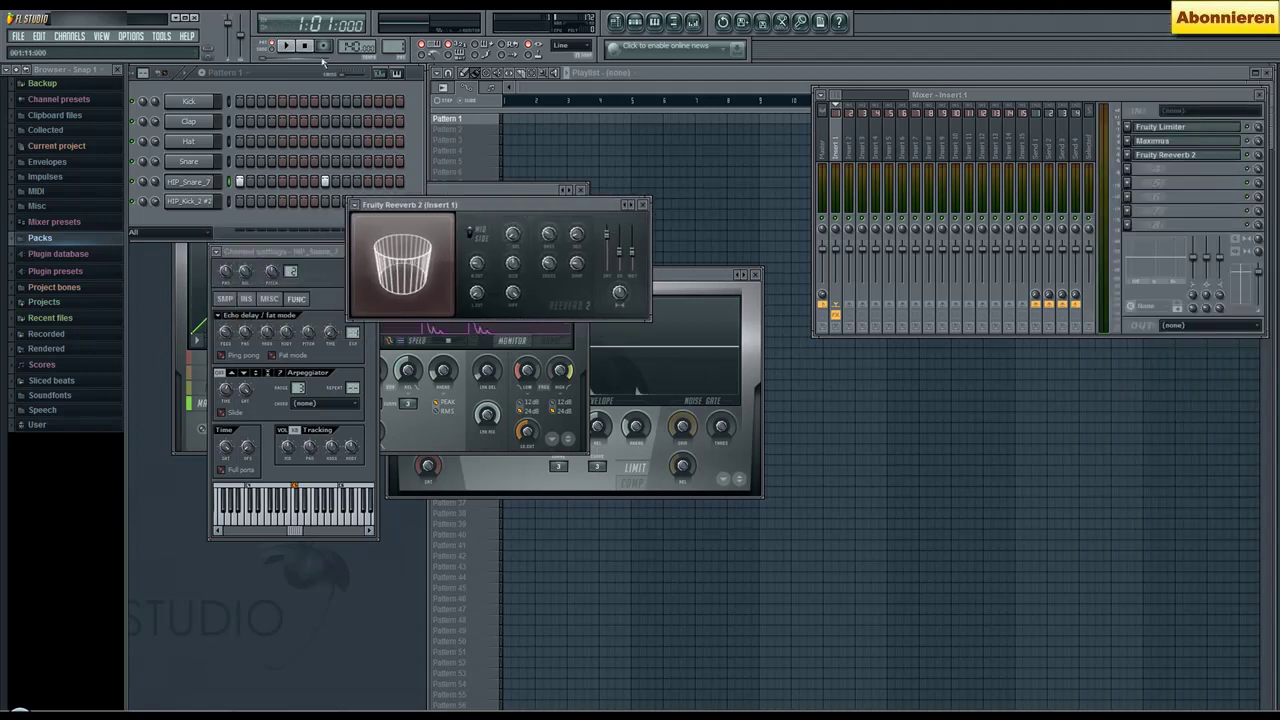
Adjust the Fruity Reeverb 2 wet level and room settings by ear while the snare pattern plays, and stop playback
left_click(286, 47)
left_click_drag(634, 256, 634, 244)
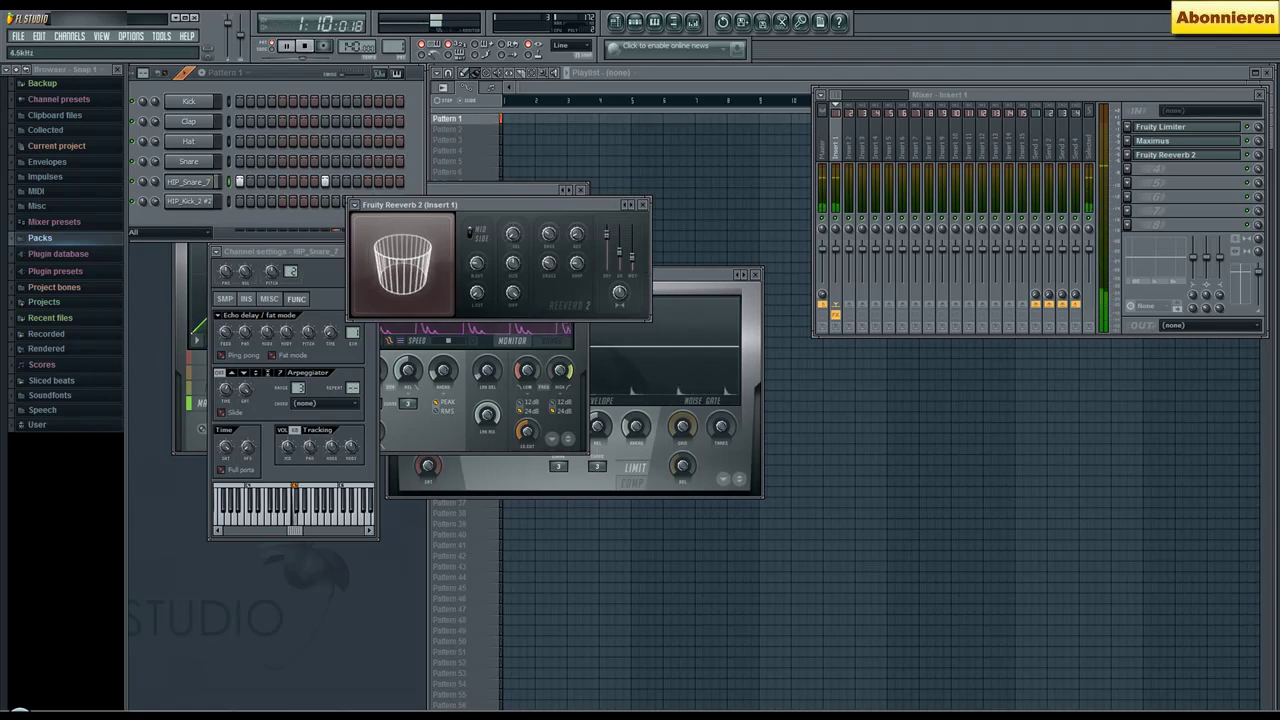
left_click_drag(478, 293, 517, 308)
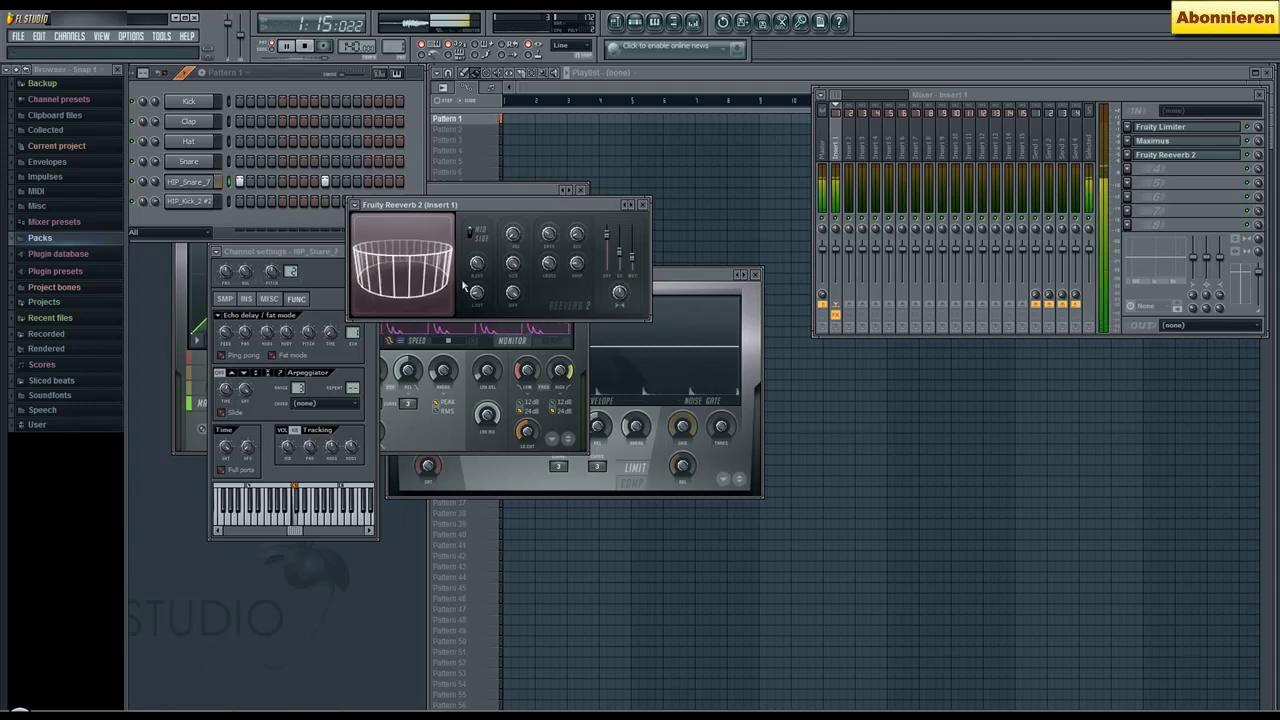
left_click(310, 55)
Open the list of replacement effects for the third effect slot of Insert 1
left_click(1127, 156)
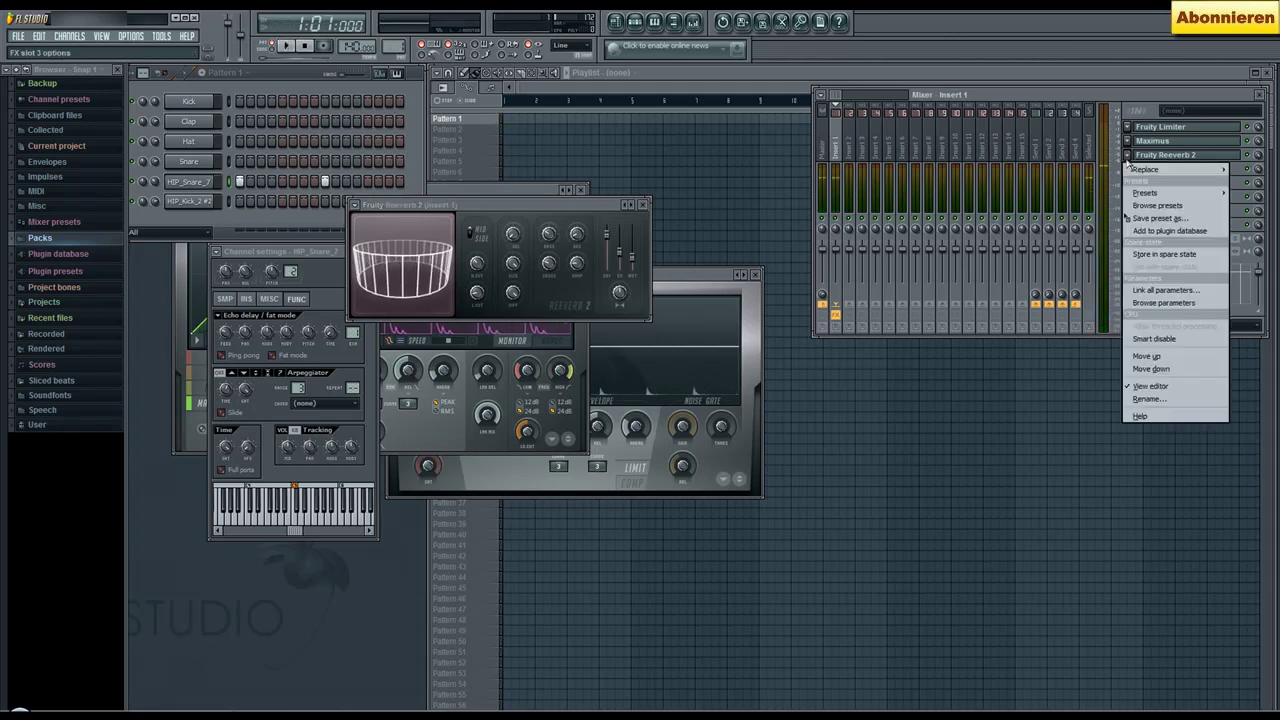
left_click(1142, 169)
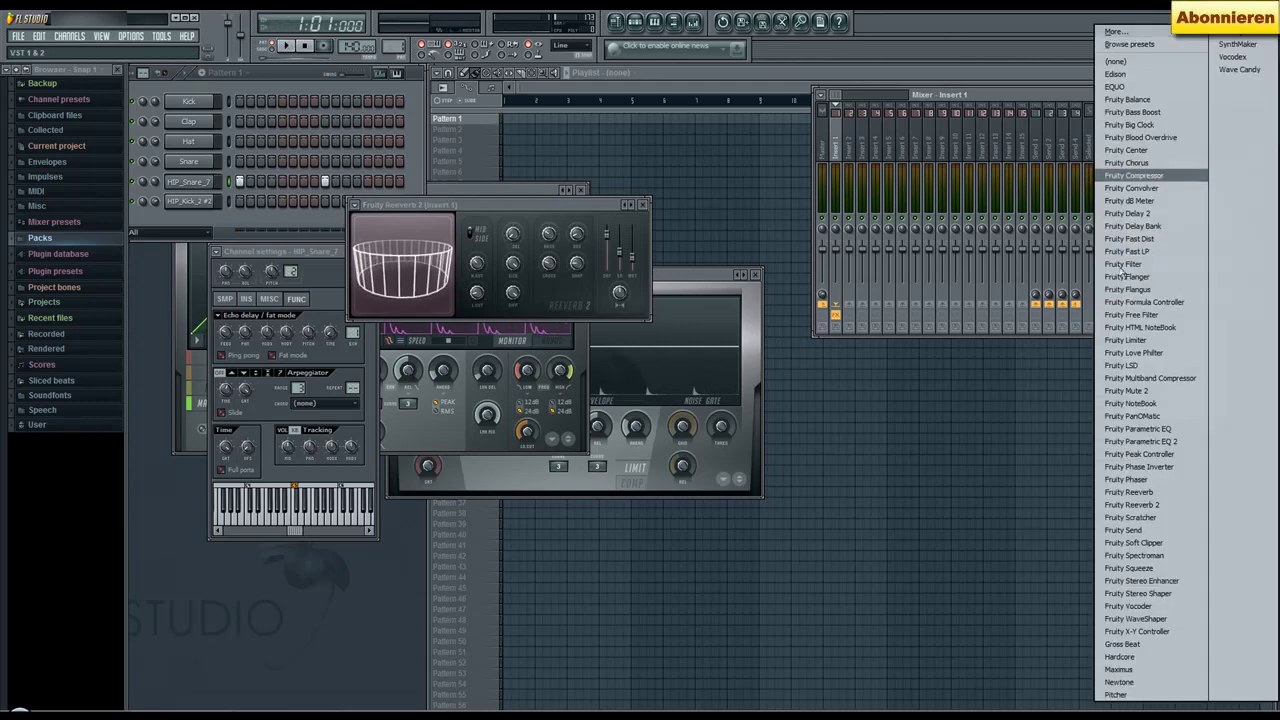